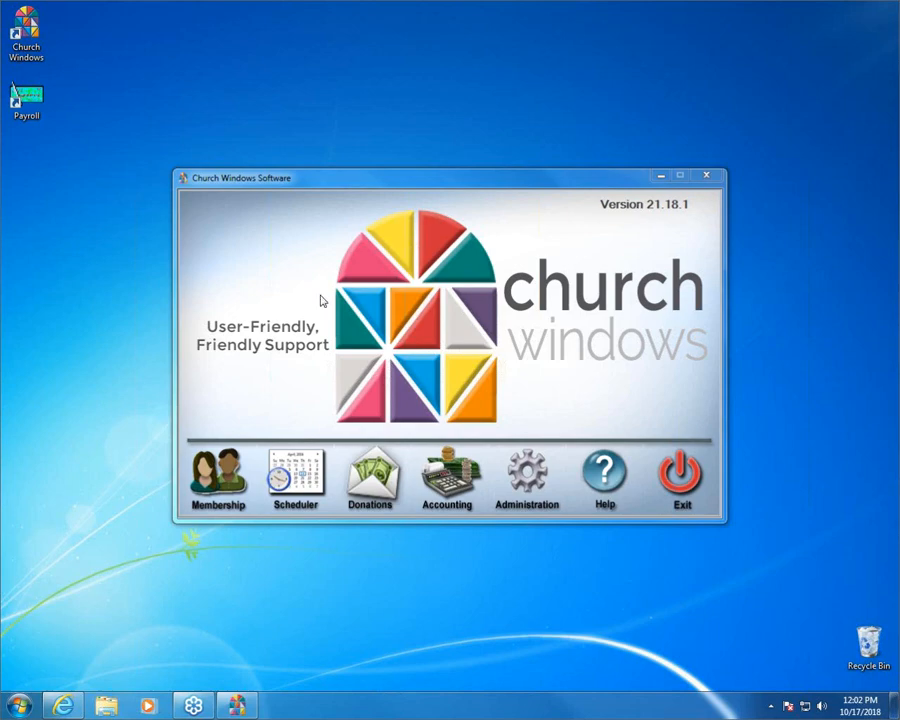
# Open the Donations Log Report setup in the Donations module.
pyautogui.click(391, 487)
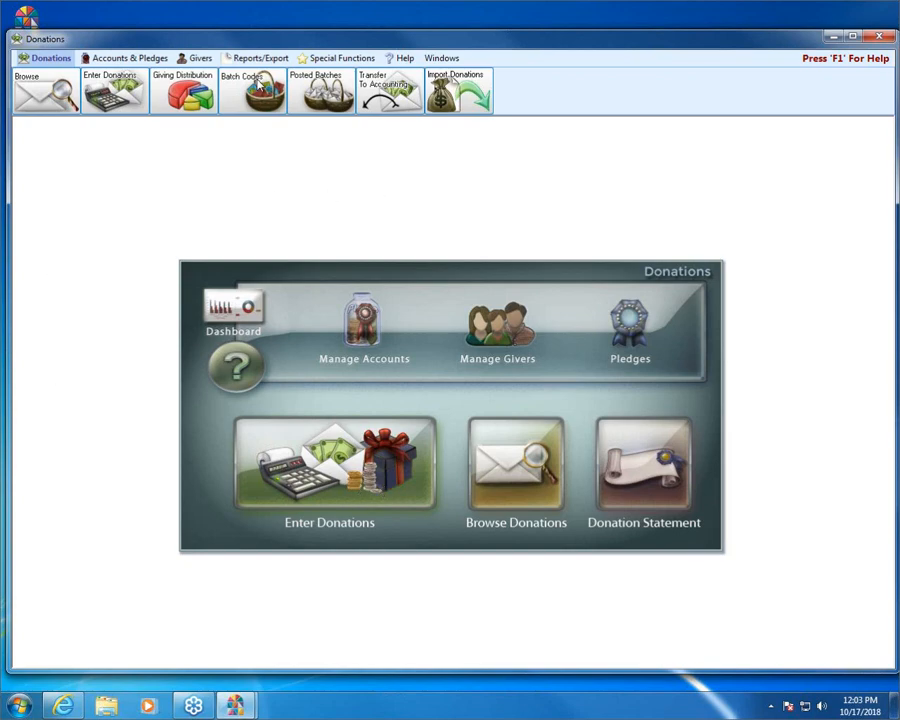
pyautogui.click(262, 60)
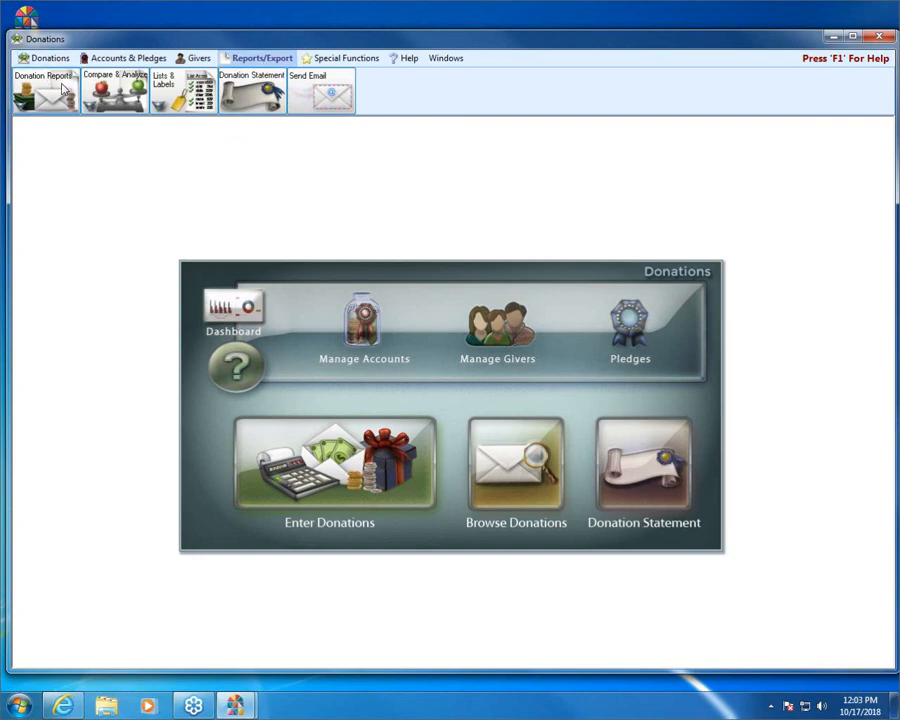
pyautogui.click(64, 90)
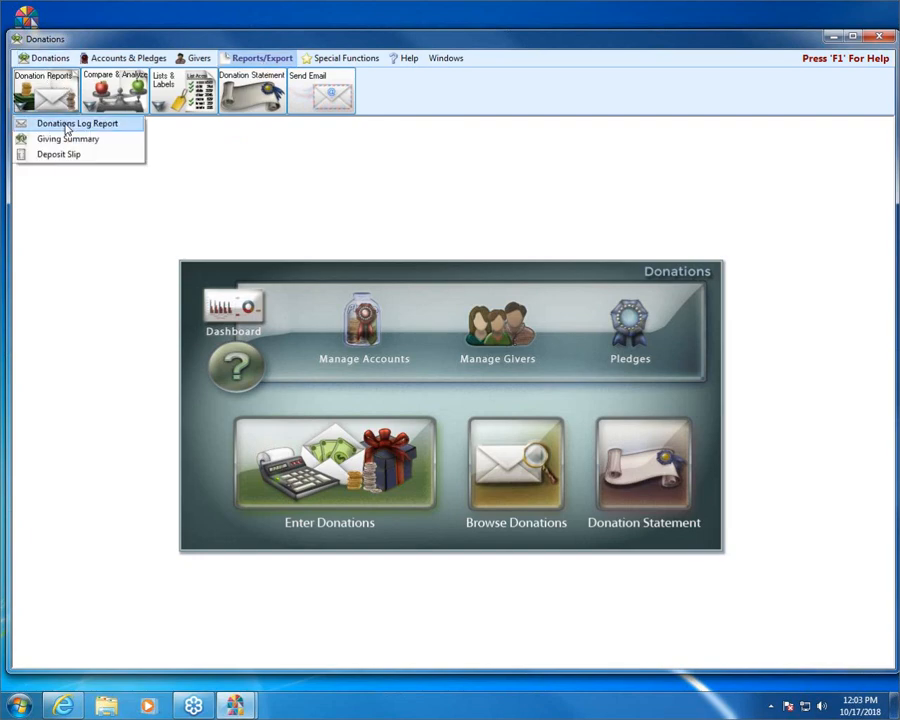
pyautogui.click(66, 125)
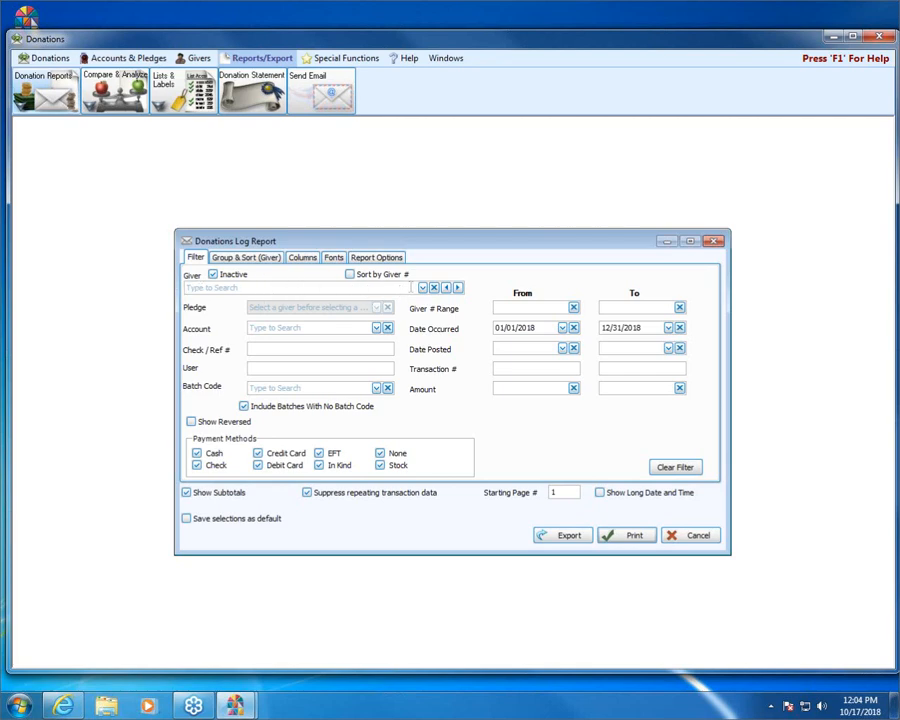
# Preview the Donations Log Report for all givers with the default 01/01/2018 to 12/31/2018 dates, and close the preview.
pyautogui.click(628, 538)
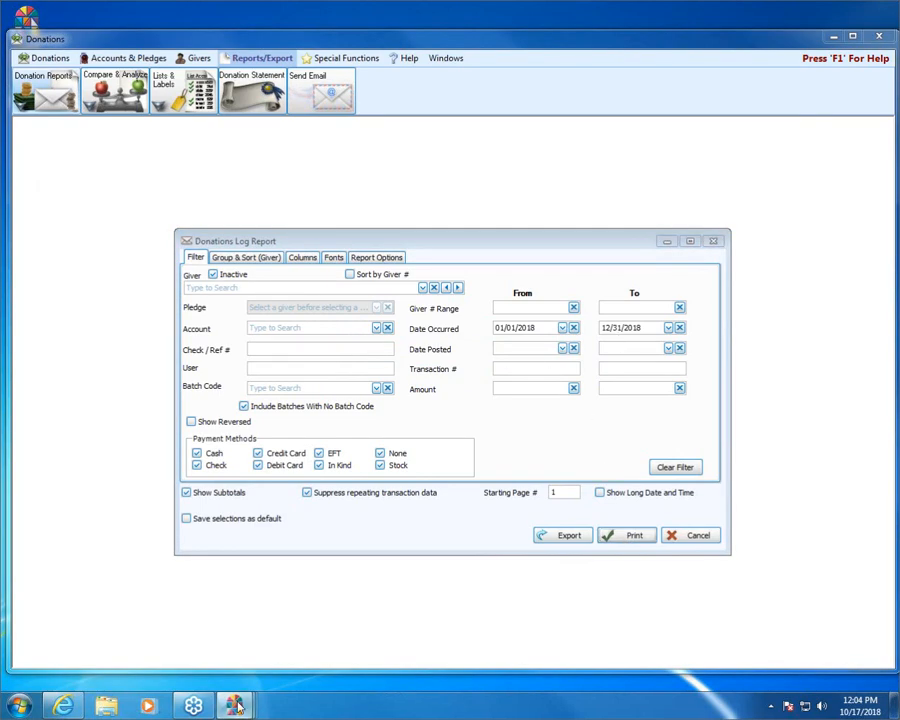
pyautogui.moveTo(233, 706)
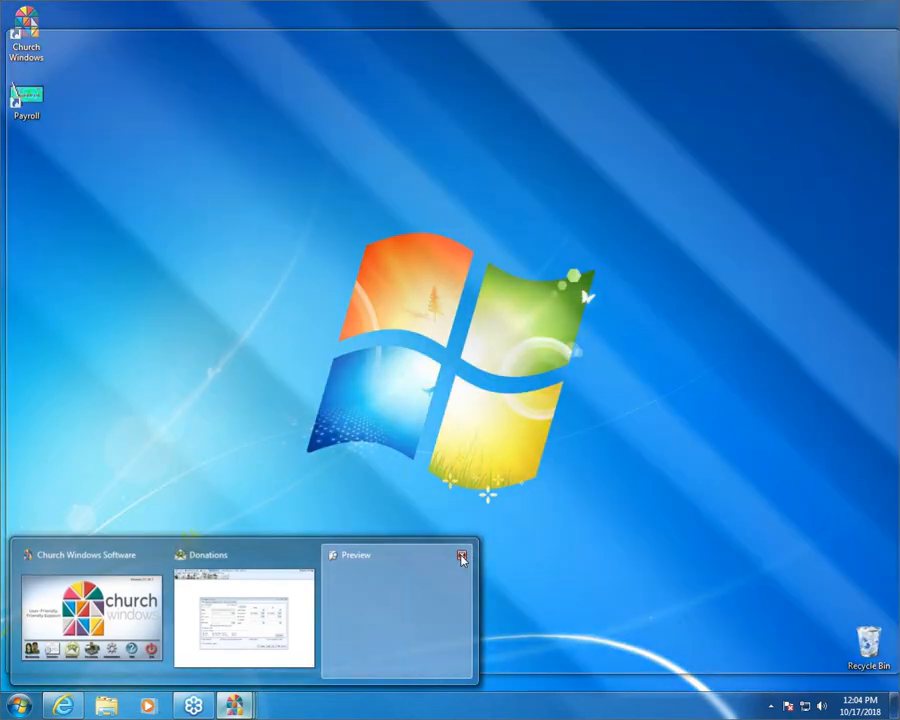
pyautogui.click(461, 557)
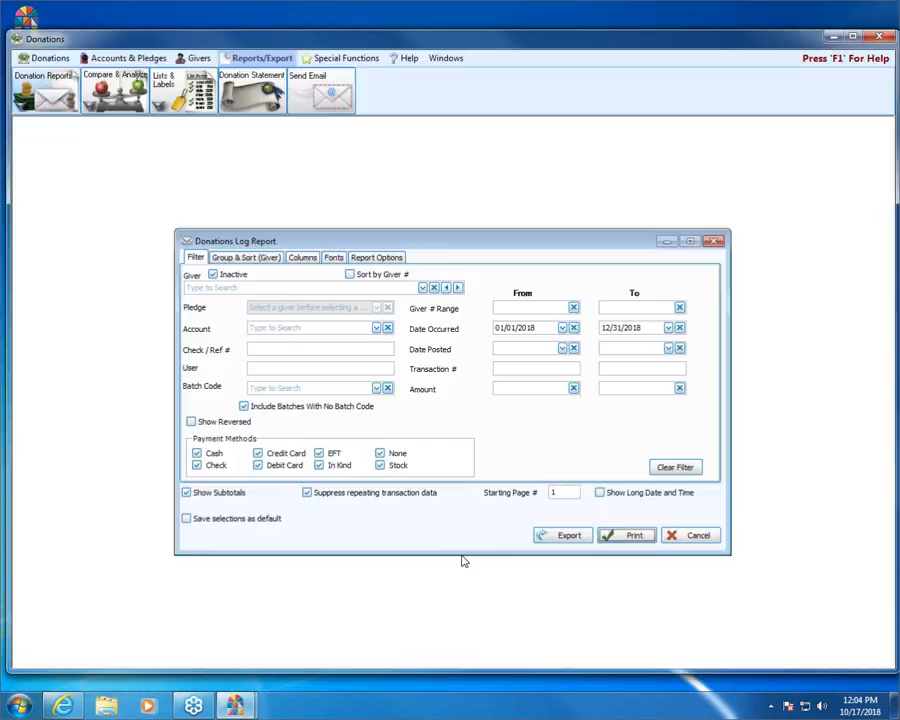
pyautogui.click(643, 538)
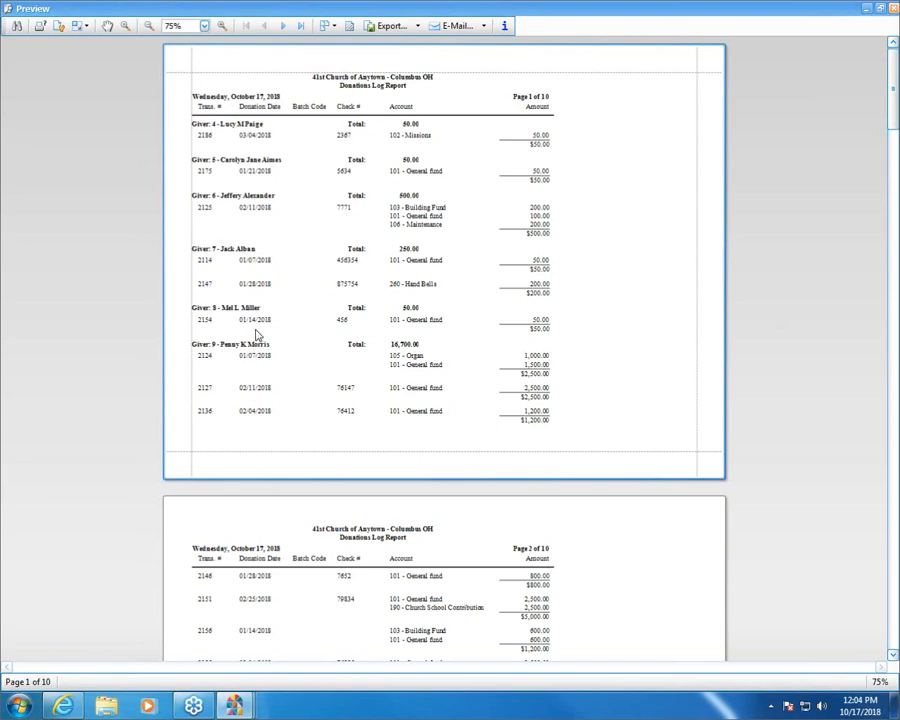
pyautogui.click(894, 8)
# Try to preview the report for a single giver looked up by giver number.
pyautogui.click(258, 289)
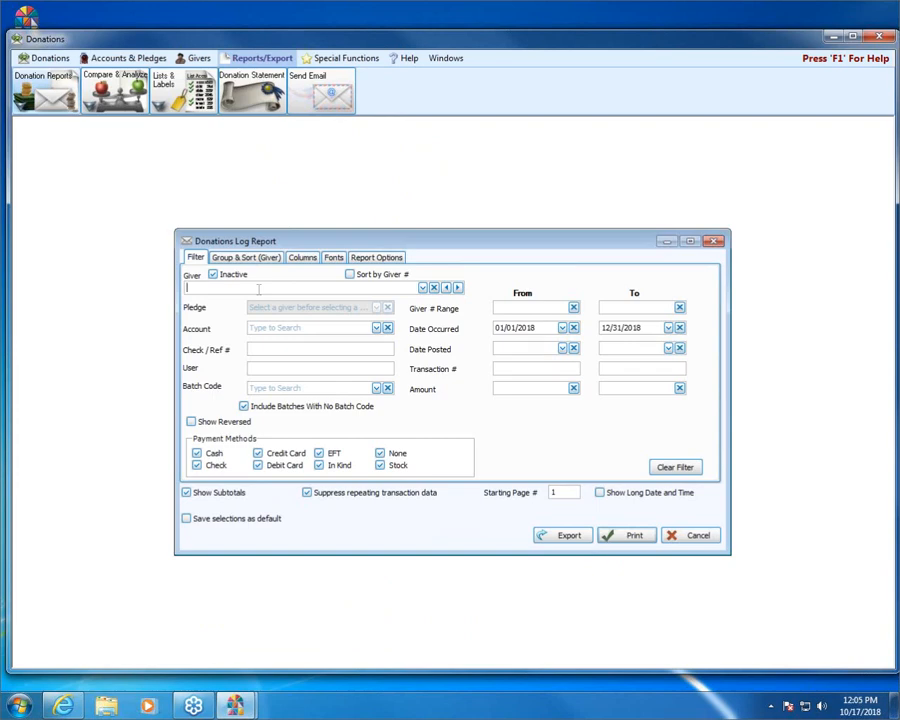
pyautogui.write('34')
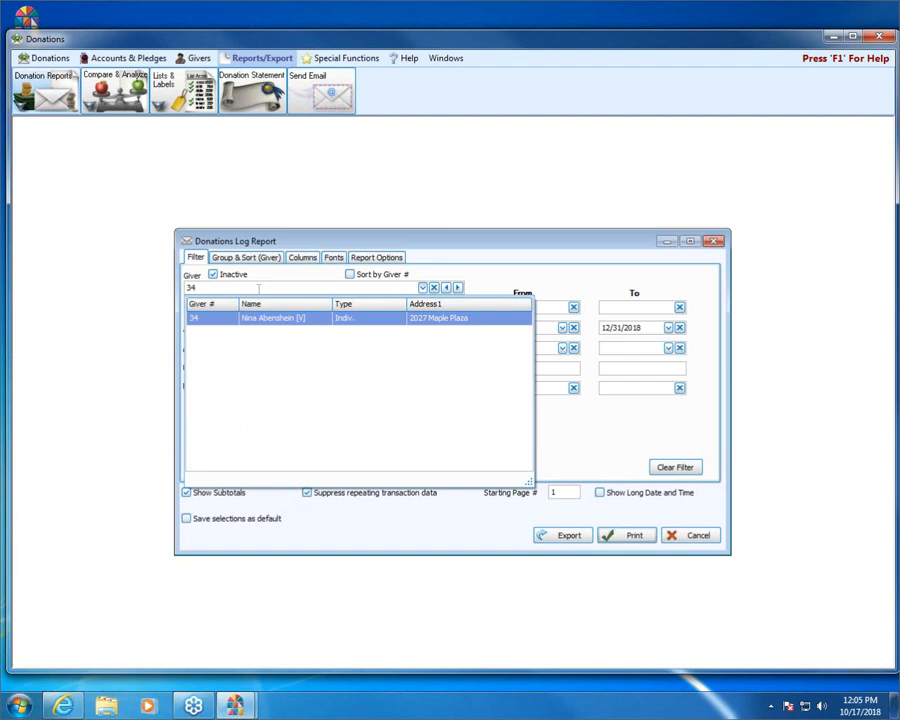
pyautogui.click(322, 319)
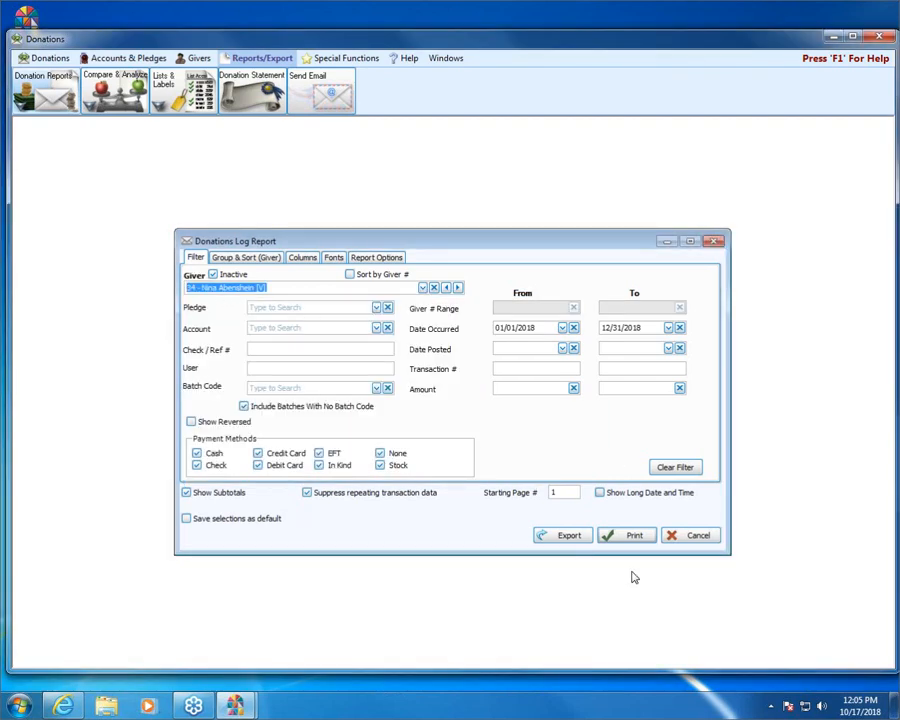
pyautogui.click(634, 537)
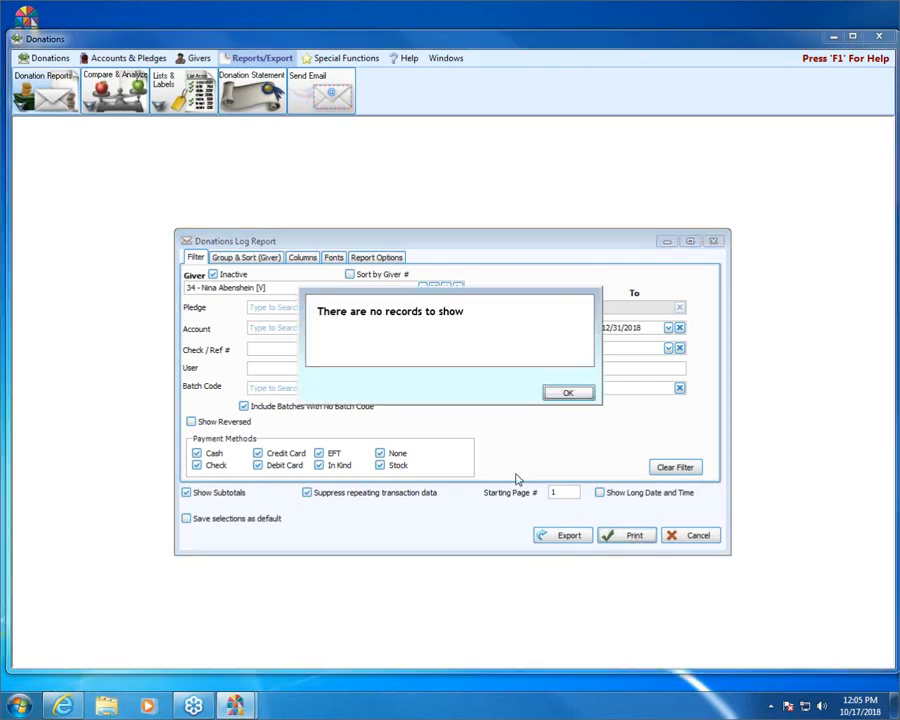
pyautogui.click(566, 392)
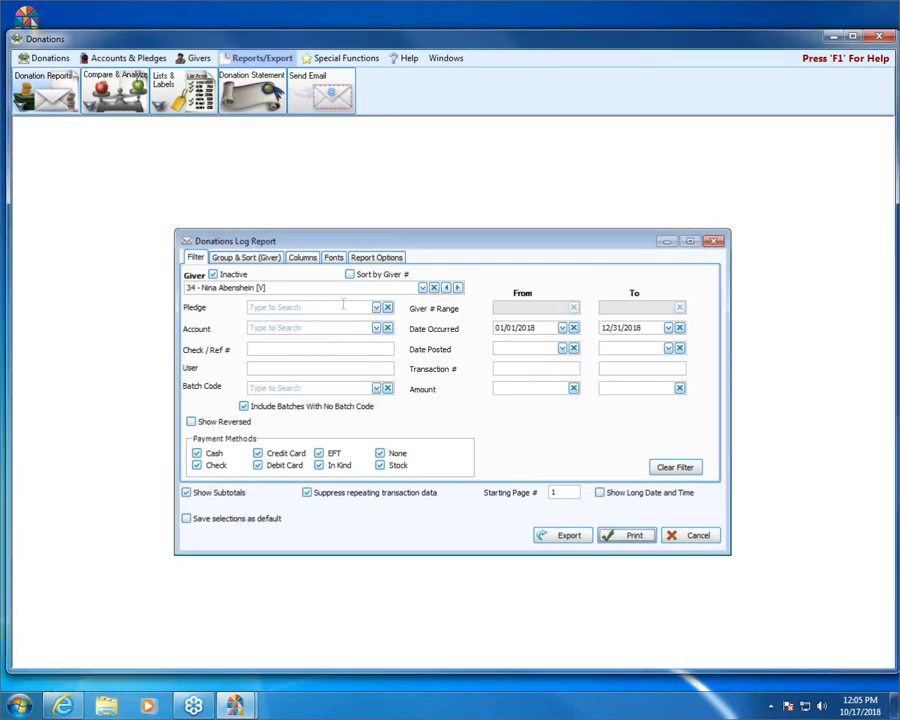
# Choose the second Don. Indiv. entry in the giver list as the filter, preview that giver's report and close it.
pyautogui.click(422, 287)
pyautogui.scroll(-1, 290, 400)
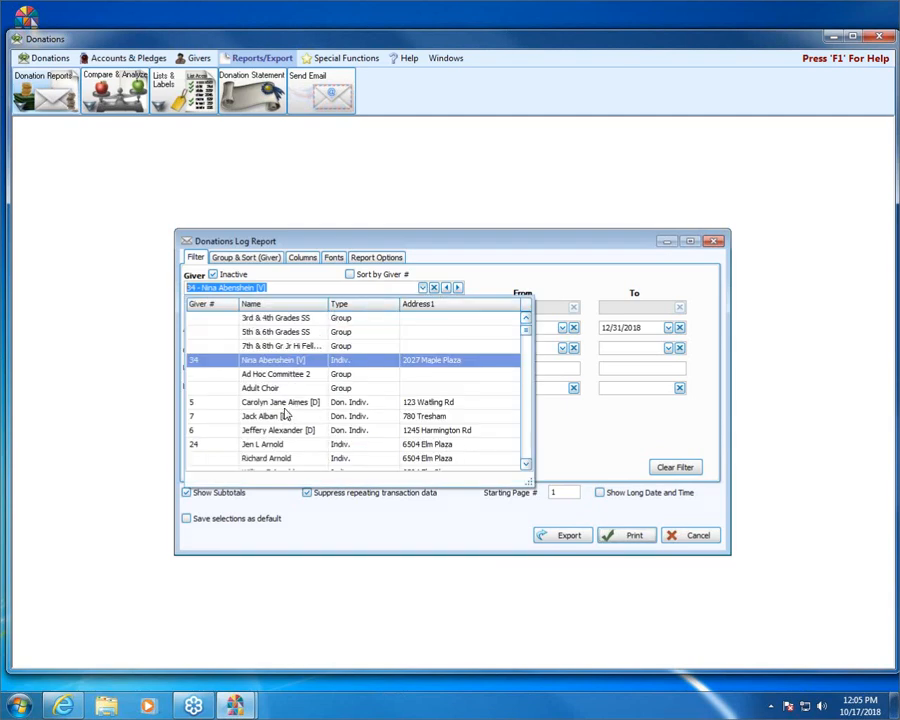
pyautogui.click(289, 417)
pyautogui.click(636, 536)
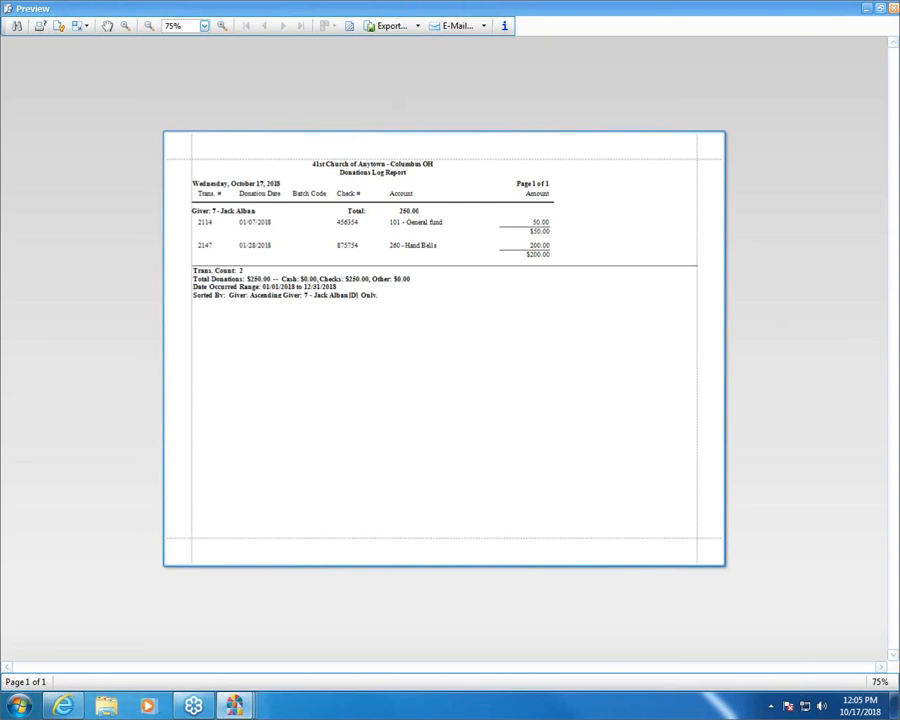
pyautogui.click(893, 9)
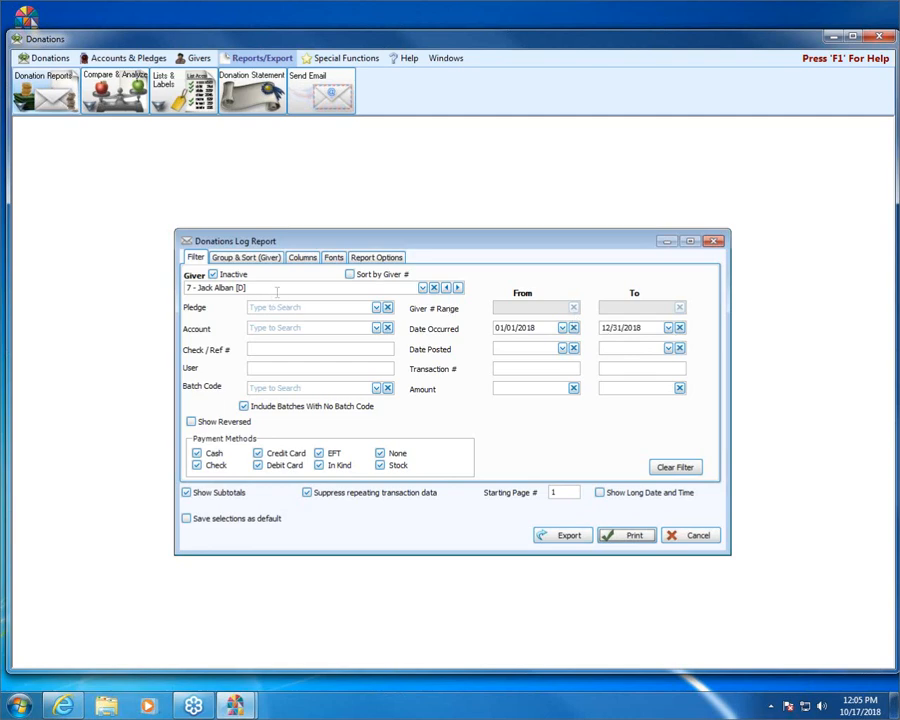
# Widen the pledge range column and filter the giver's report by the 225 - Kitchen Renovation Giving pledge.
pyautogui.click(376, 307)
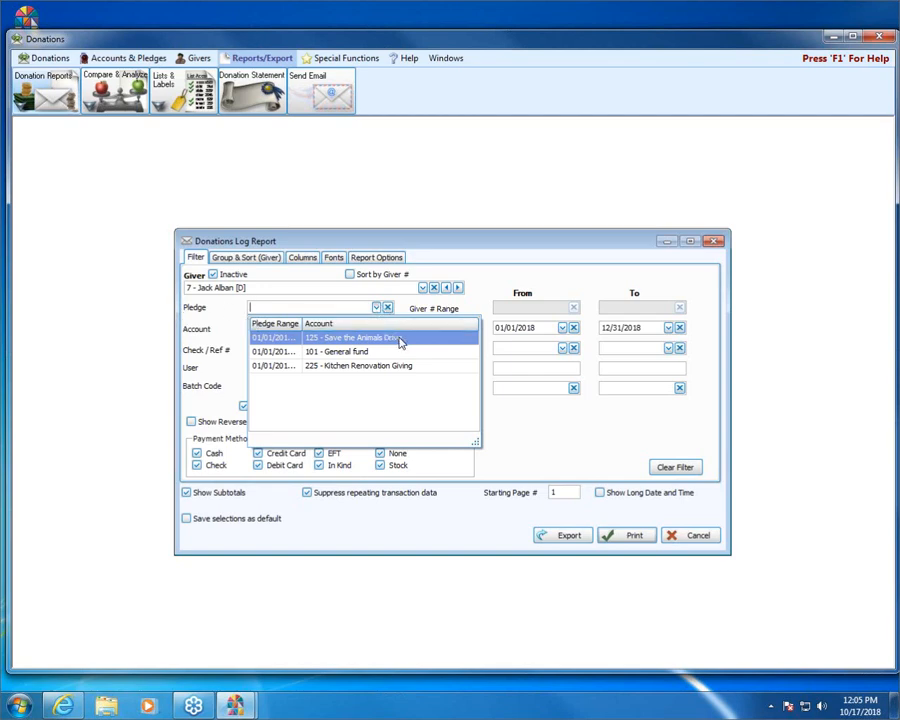
pyautogui.moveTo(303, 323); pyautogui.dragTo(333, 325)
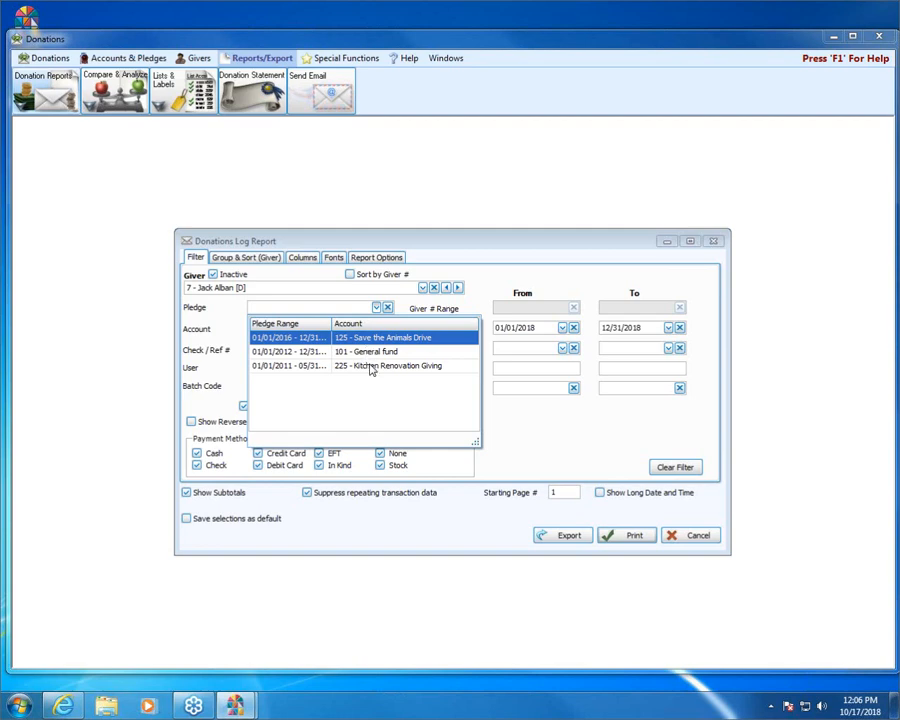
pyautogui.click(364, 367)
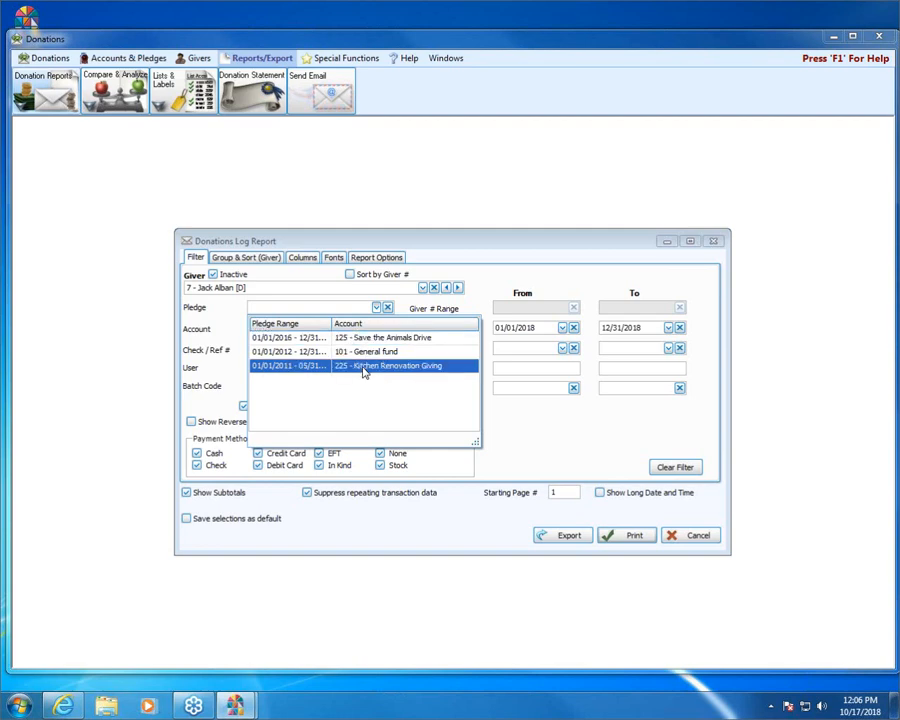
pyautogui.click(364, 368)
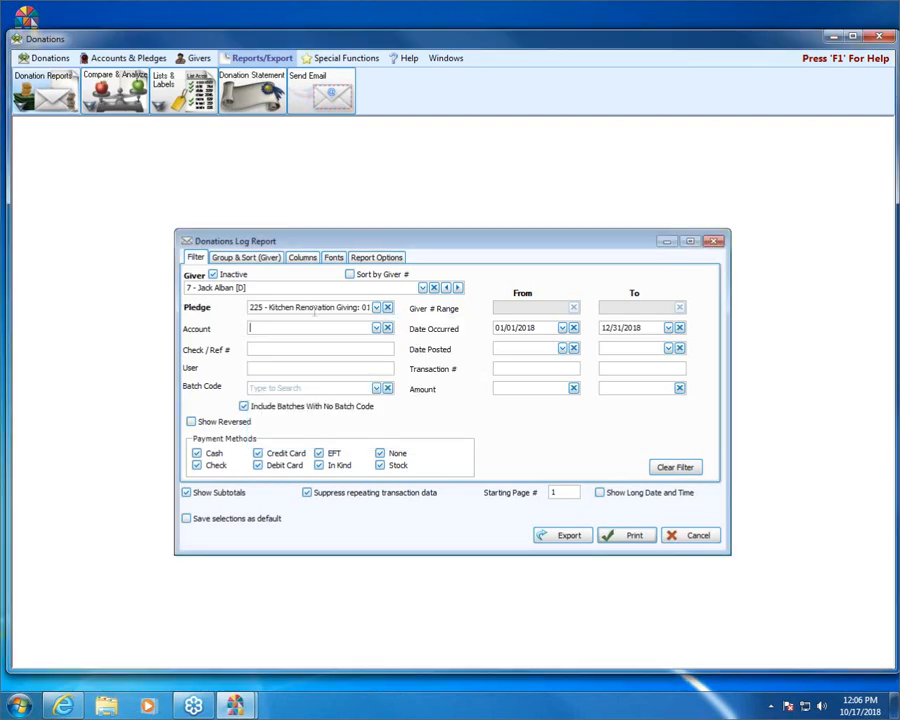
pyautogui.click(376, 307)
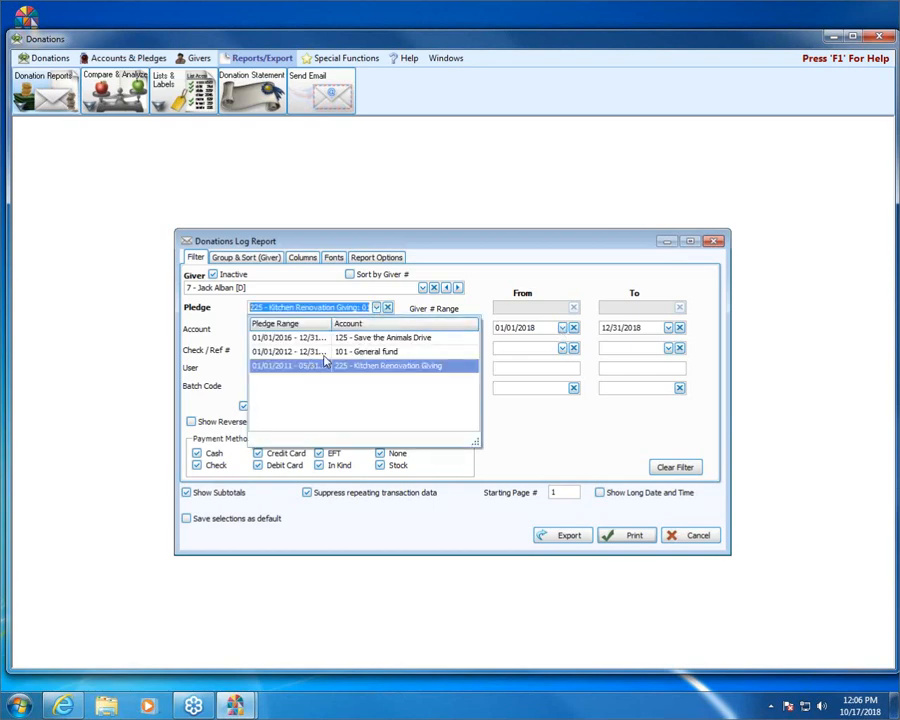
pyautogui.click(322, 368)
# Set Date Occurred to 01/01/2011 through 12/31/2011, preview the pledge's donations and close the preview.
pyautogui.click(547, 328)
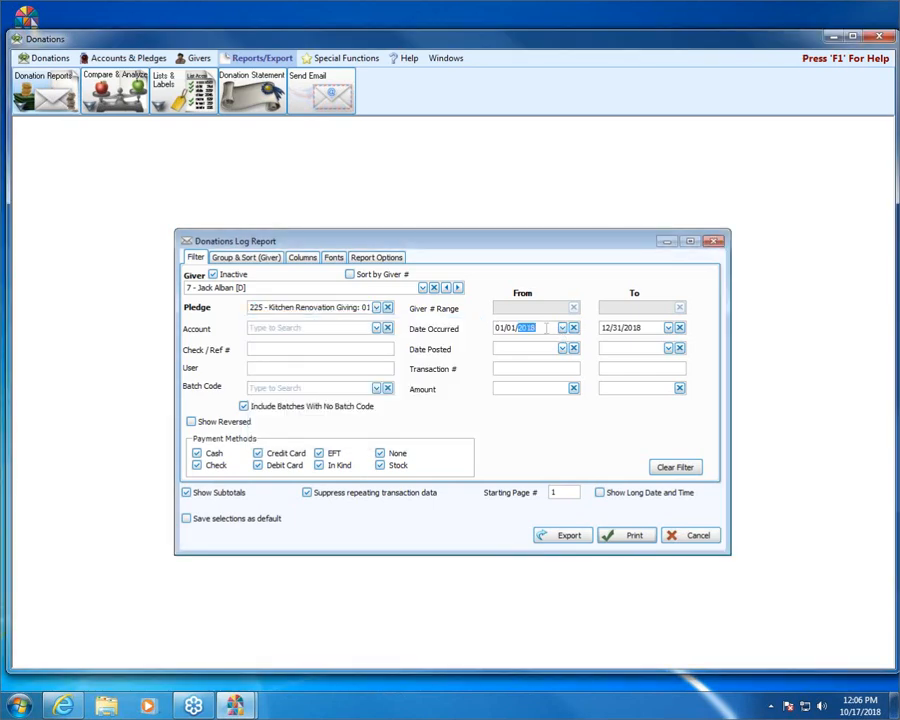
pyautogui.write('2011')
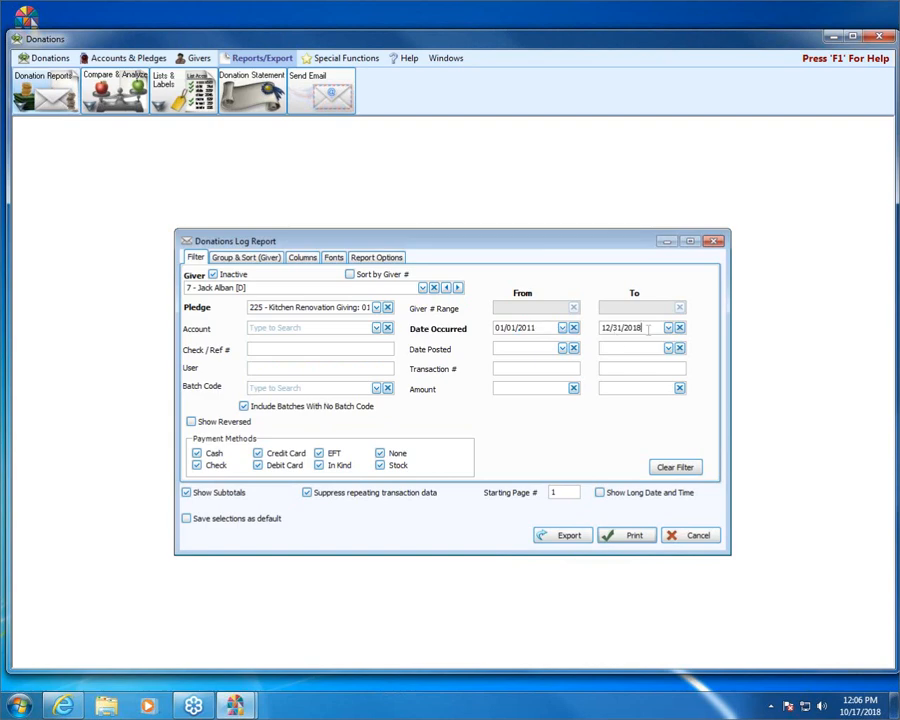
pyautogui.click(632, 328)
pyautogui.write('2011')
pyautogui.click(620, 537)
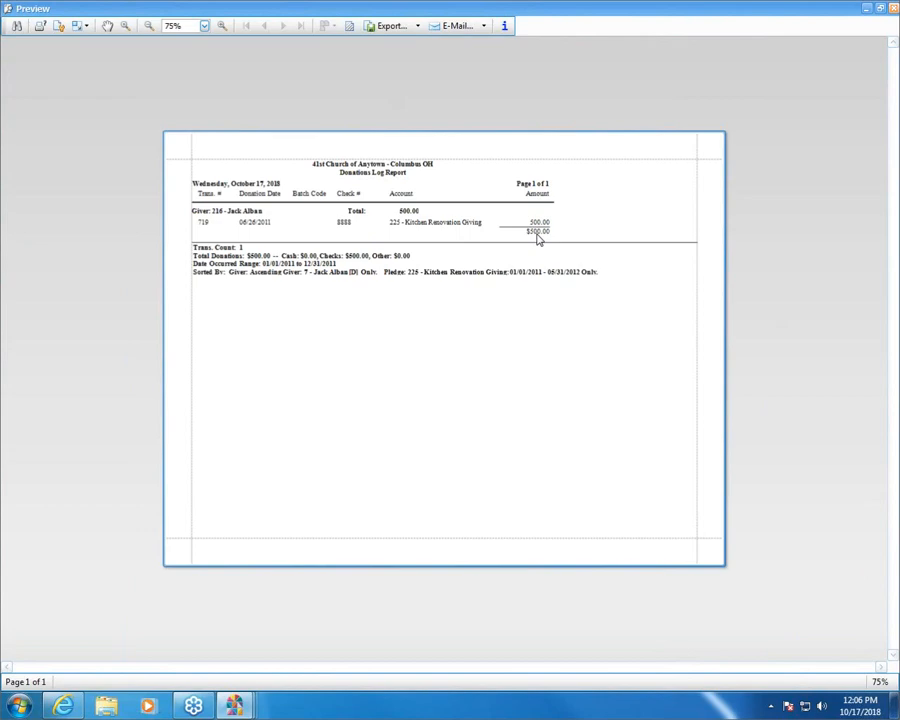
pyautogui.click(893, 9)
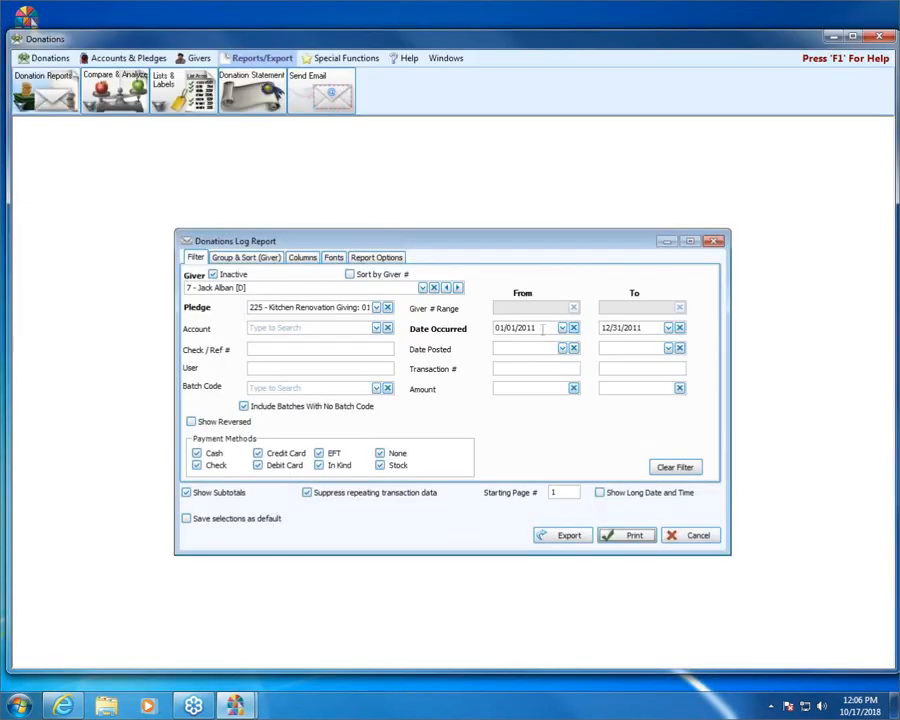
# Set Date Occurred to 01/01/2018 through 12/31/2018 and clear the pledge filter.
pyautogui.write('2018')
pyautogui.click(647, 327)
pyautogui.write('201')
pyautogui.click(283, 307)
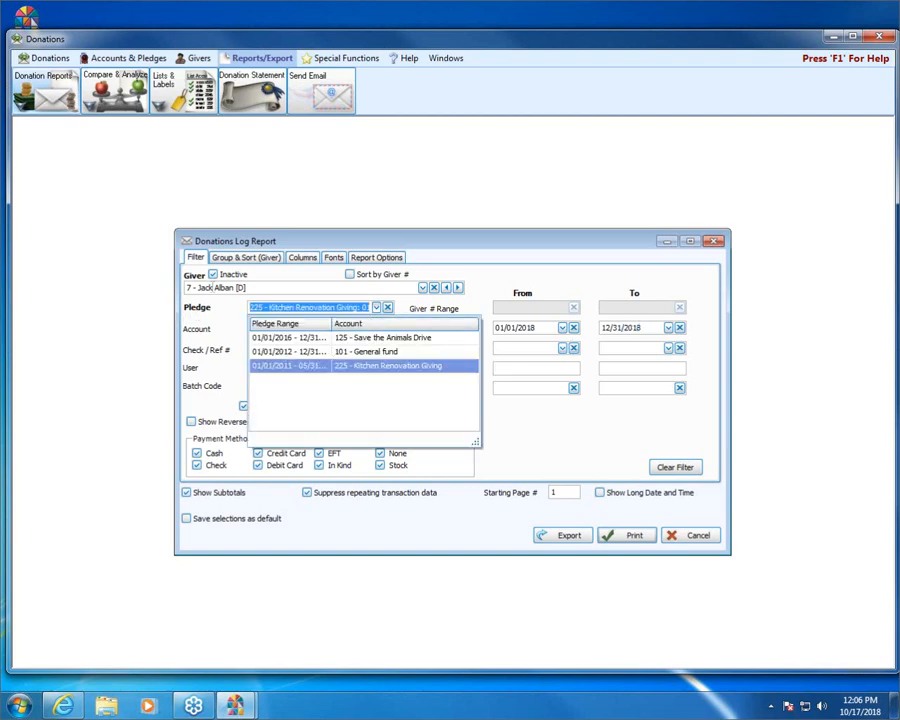
pyautogui.click(225, 290)
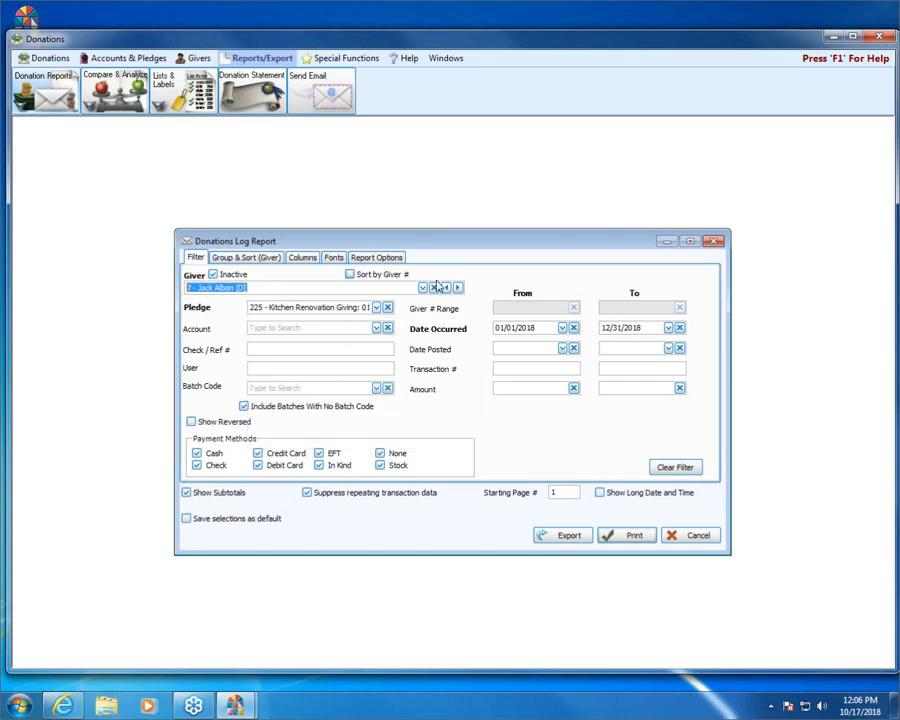
pyautogui.click(388, 307)
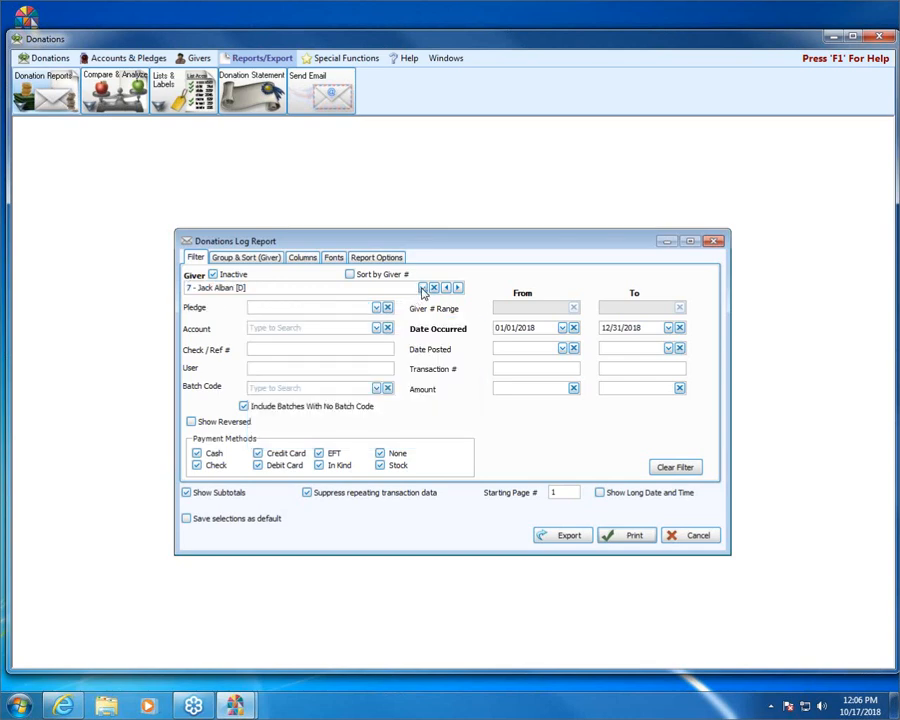
# Filter by the third Don. Indiv. giver in the list and the 125 - Save the Animals Drive pledge.
pyautogui.click(422, 287)
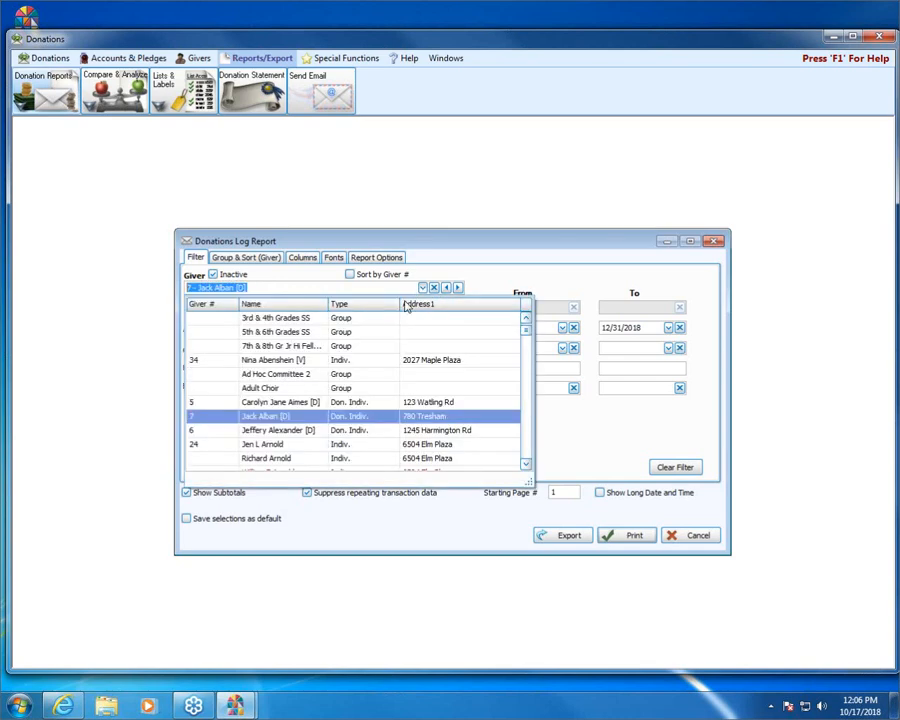
pyautogui.click(290, 434)
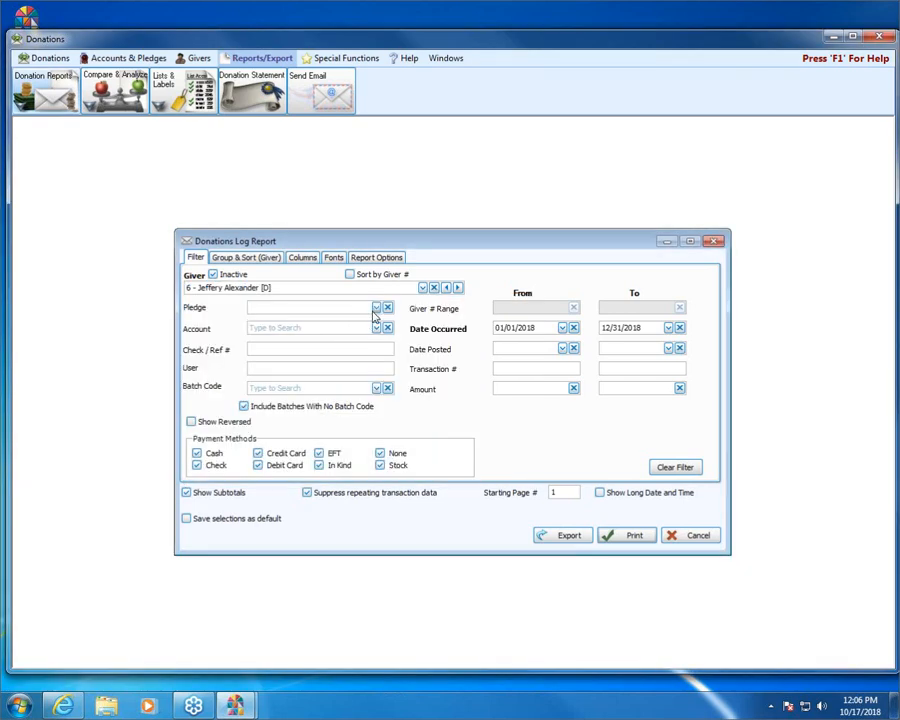
pyautogui.click(376, 307)
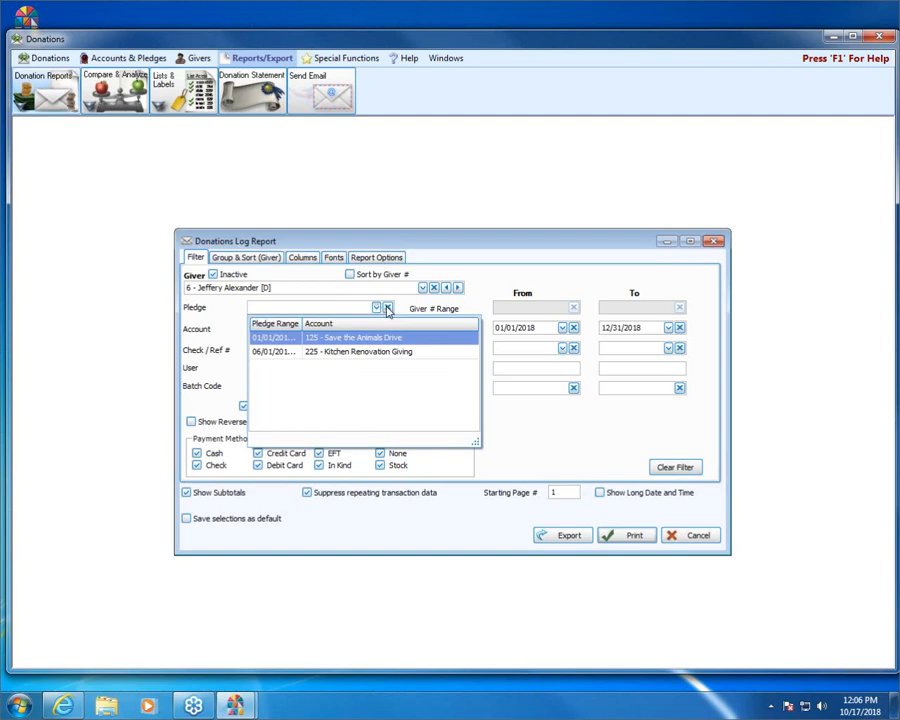
pyautogui.click(345, 338)
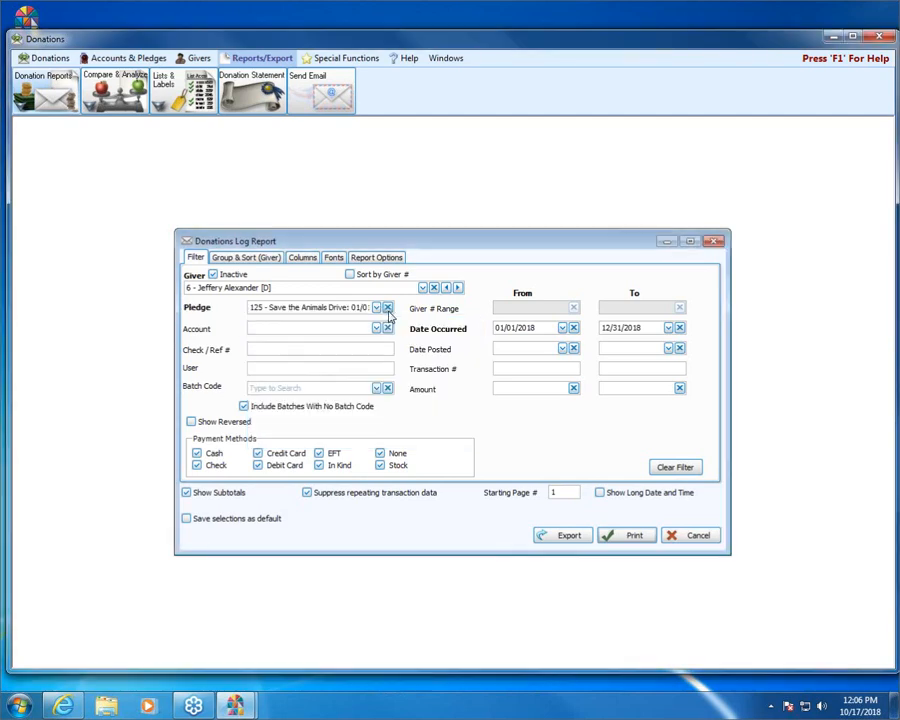
# Clear the giver filter and limit the report to account 101 - General fund.
pyautogui.click(445, 287)
pyautogui.click(436, 288)
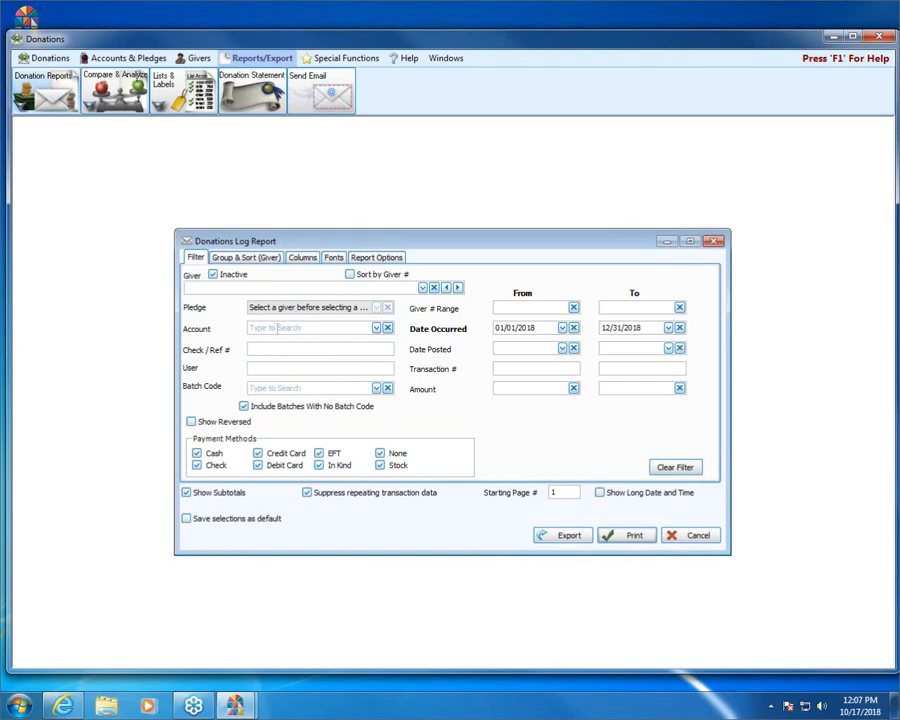
pyautogui.click(377, 329)
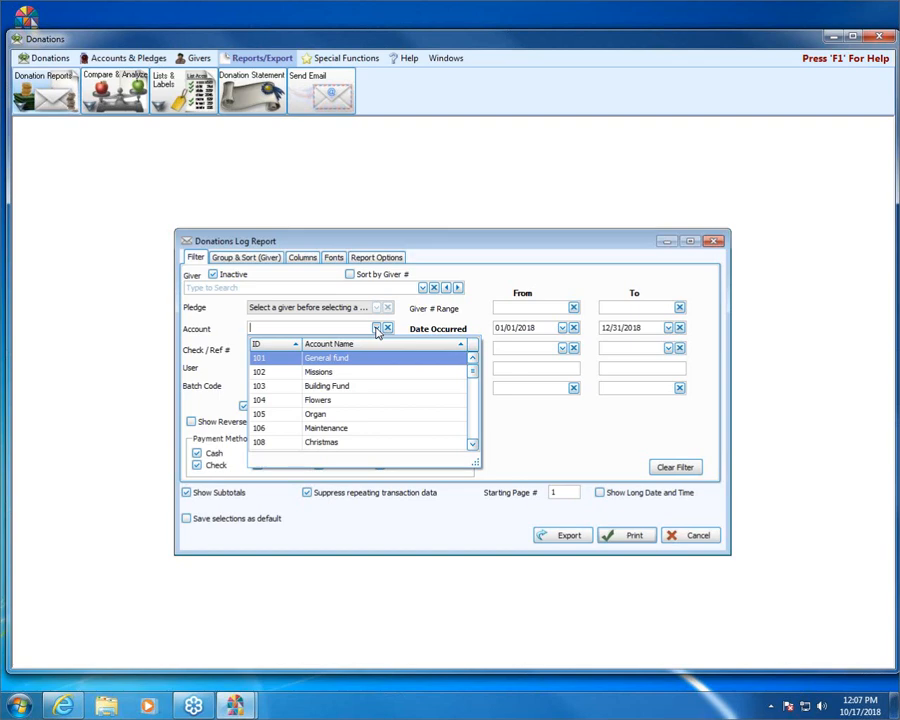
pyautogui.click(327, 361)
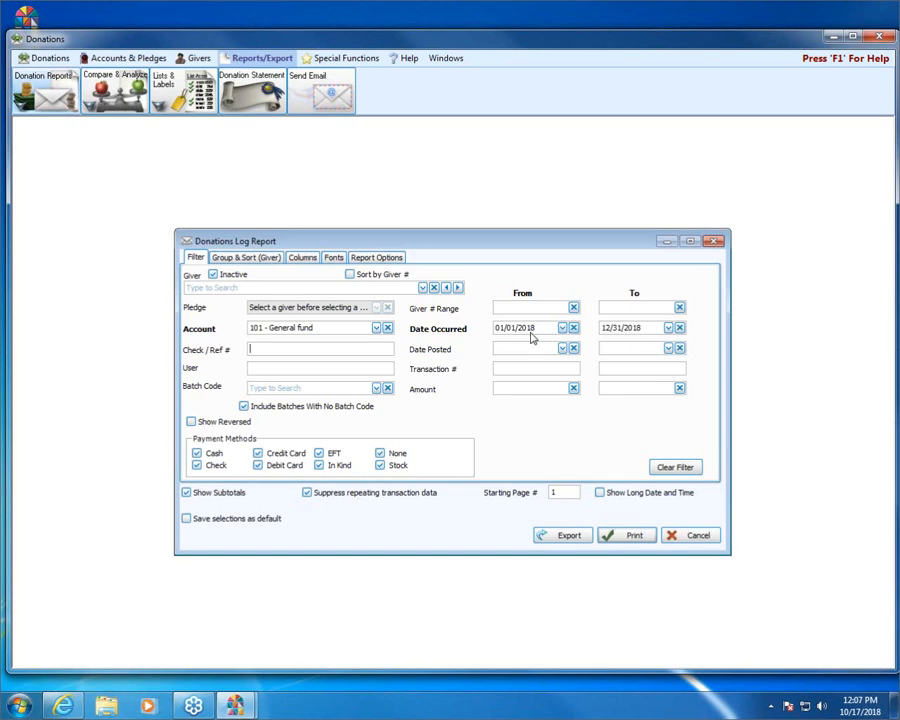
# Preview the 2018 General fund donations and close the preview.
pyautogui.click(643, 537)
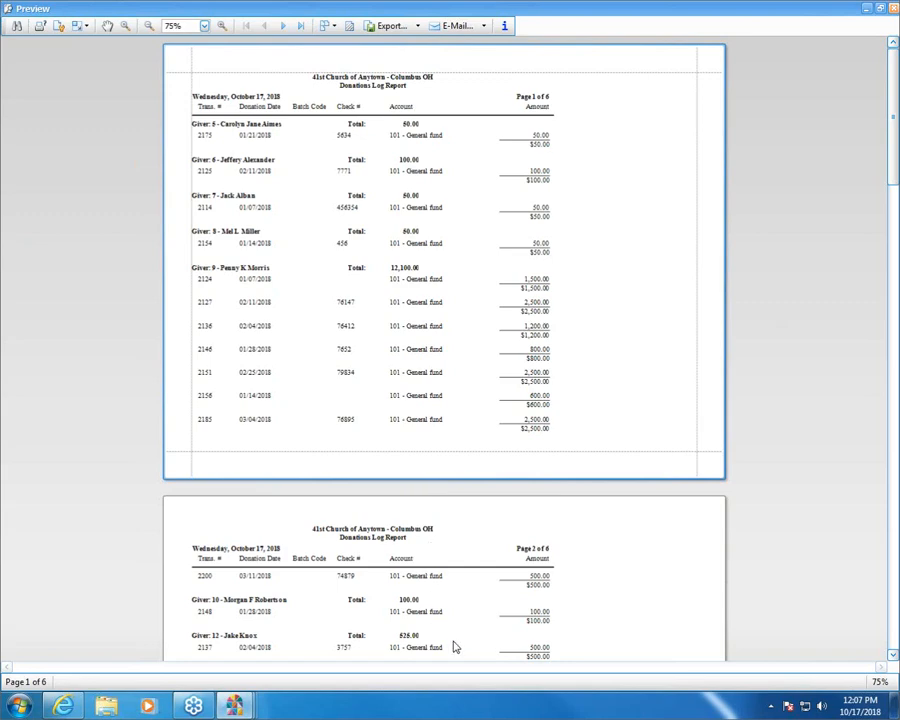
pyautogui.click(893, 8)
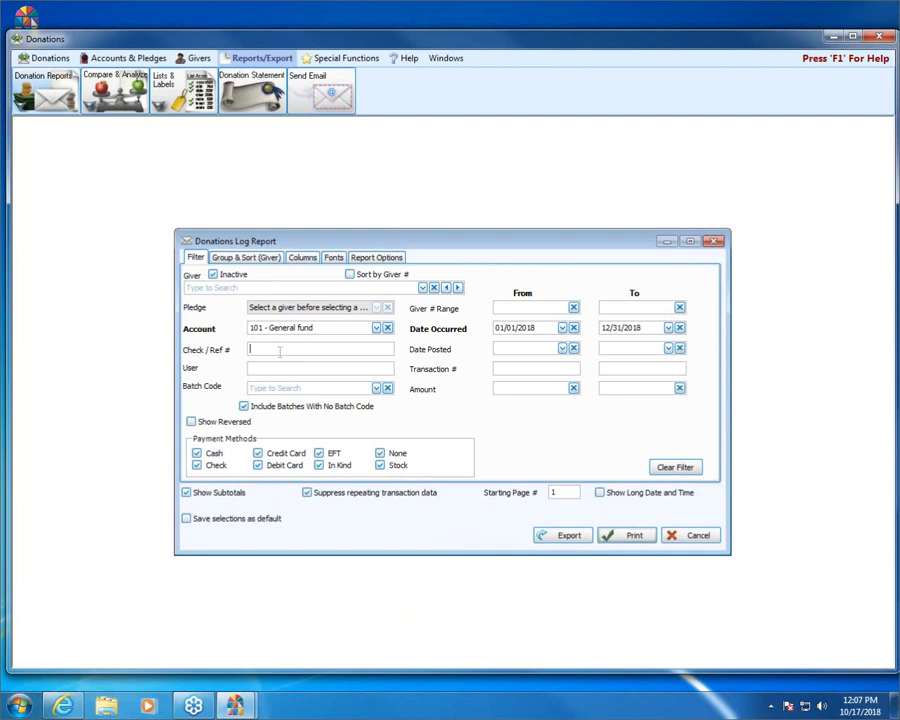
# Replace the account filter with Check / Ref # 7771, preview the report and close the preview.
pyautogui.click(280, 351)
pyautogui.write('7771')
pyautogui.click(388, 328)
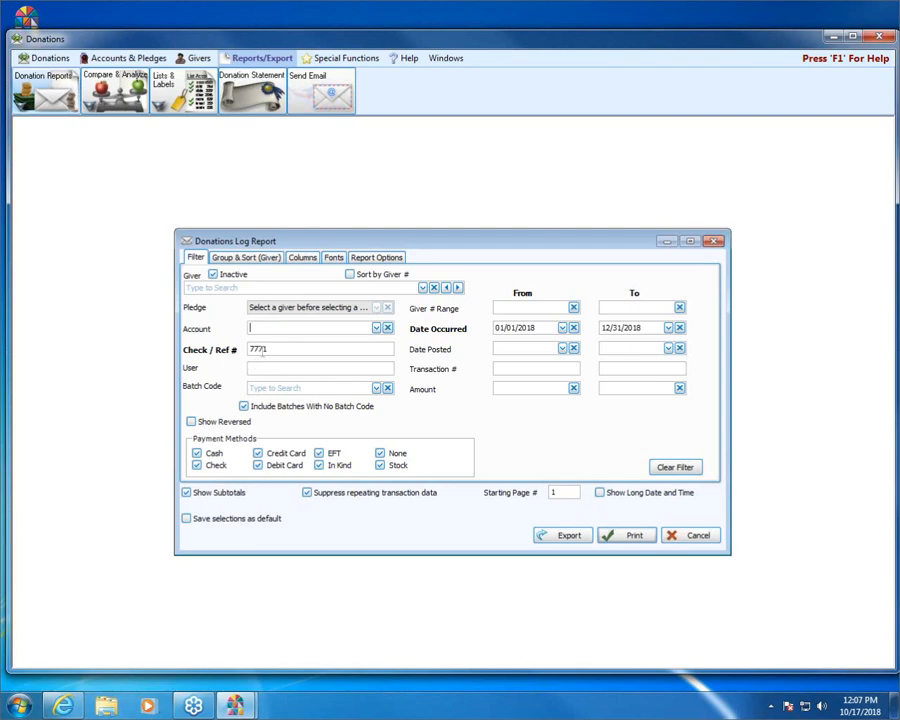
pyautogui.click(631, 540)
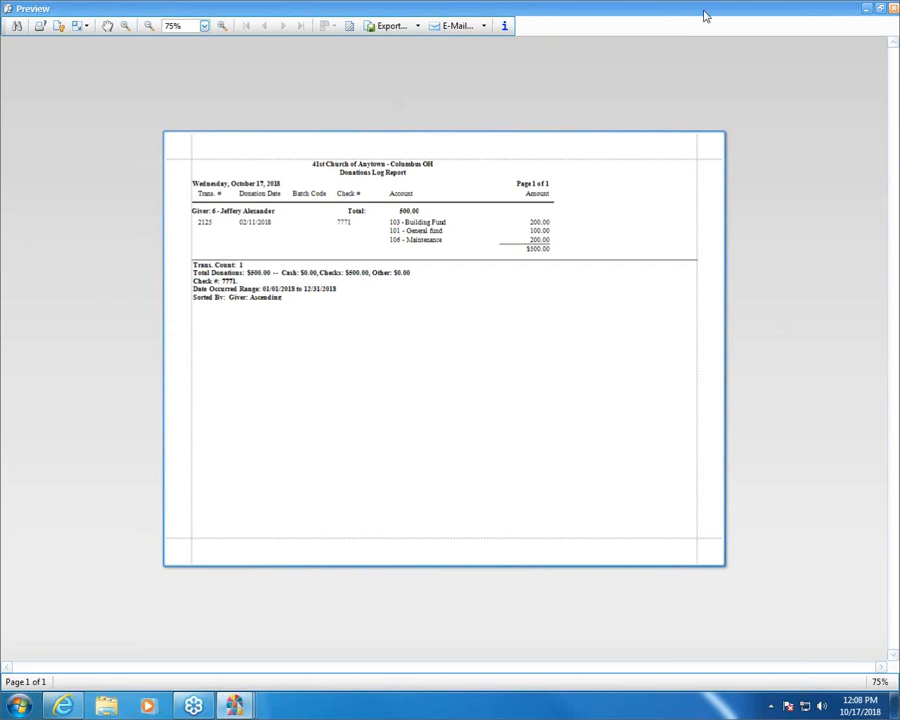
pyautogui.click(891, 11)
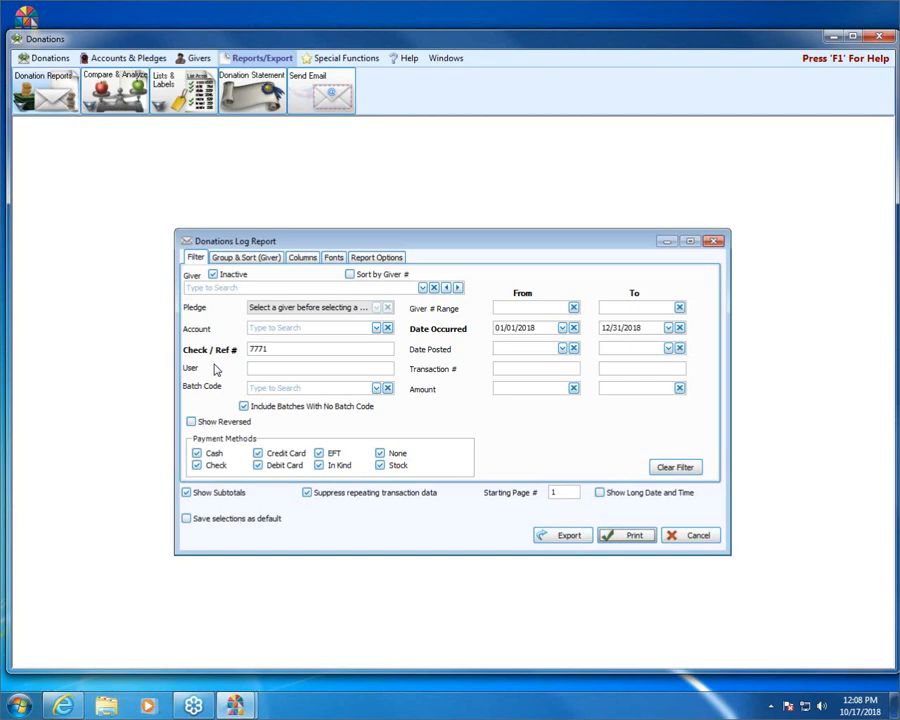
# Clear the Check / Ref # filter and leave the User filter empty.
pyautogui.moveTo(300, 349); pyautogui.dragTo(230, 358)
pyautogui.press('BackSpace')
pyautogui.click(267, 368)
pyautogui.press('Tab')
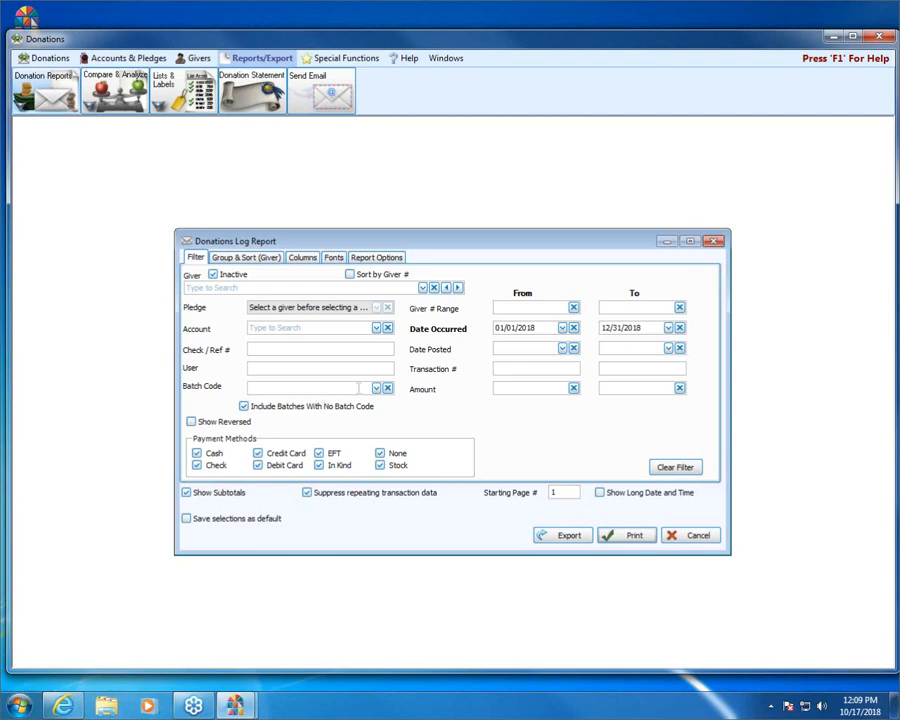
# Try the batch code filter EFT - On-line Donations and clear it again.
pyautogui.click(376, 388)
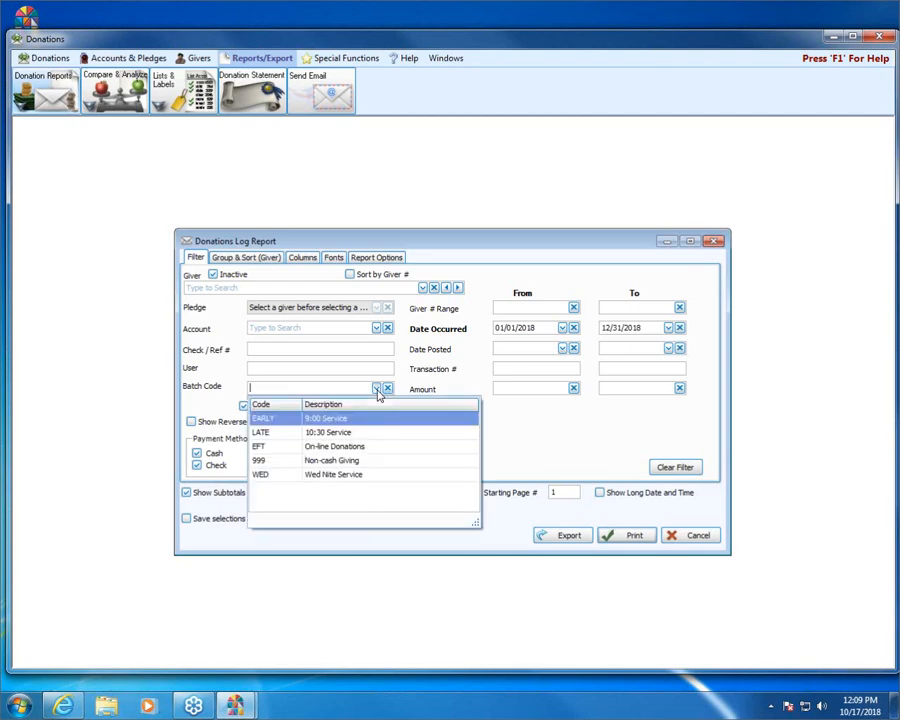
pyautogui.click(376, 446)
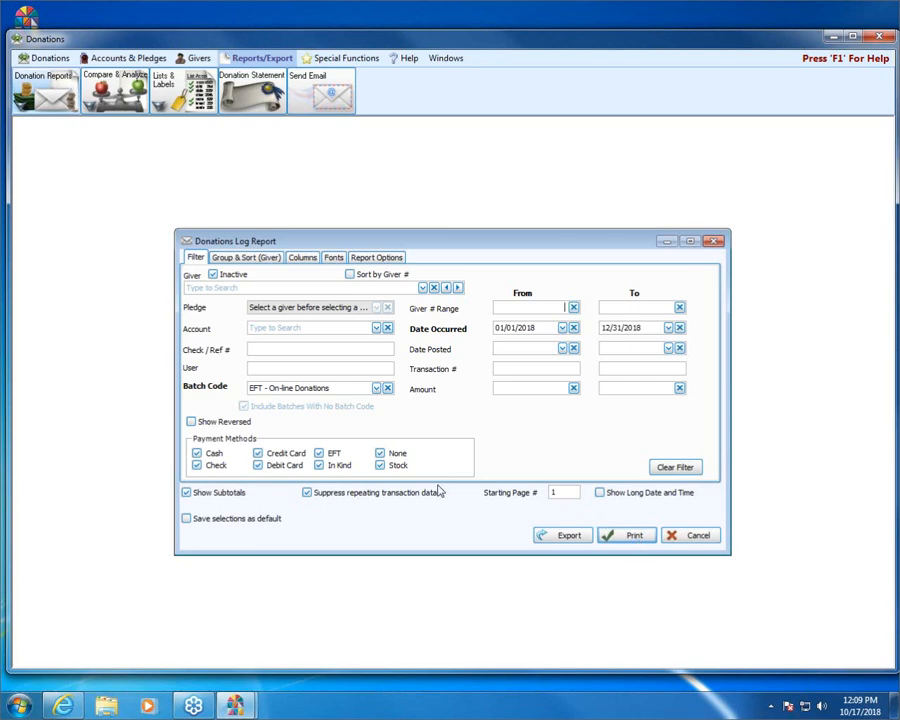
pyautogui.click(388, 390)
pyautogui.click(388, 390)
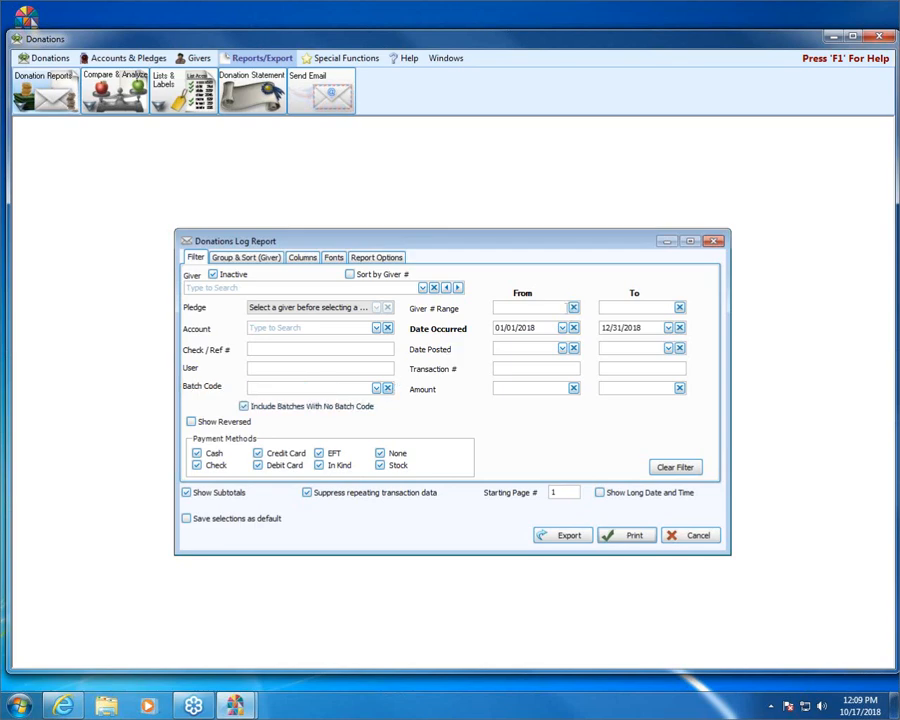
# Limit the report to Giver # Range 1 to 10, preview it through its last page and close the preview.
pyautogui.click(566, 307)
pyautogui.write('1')
pyautogui.click(652, 307)
pyautogui.write('10')
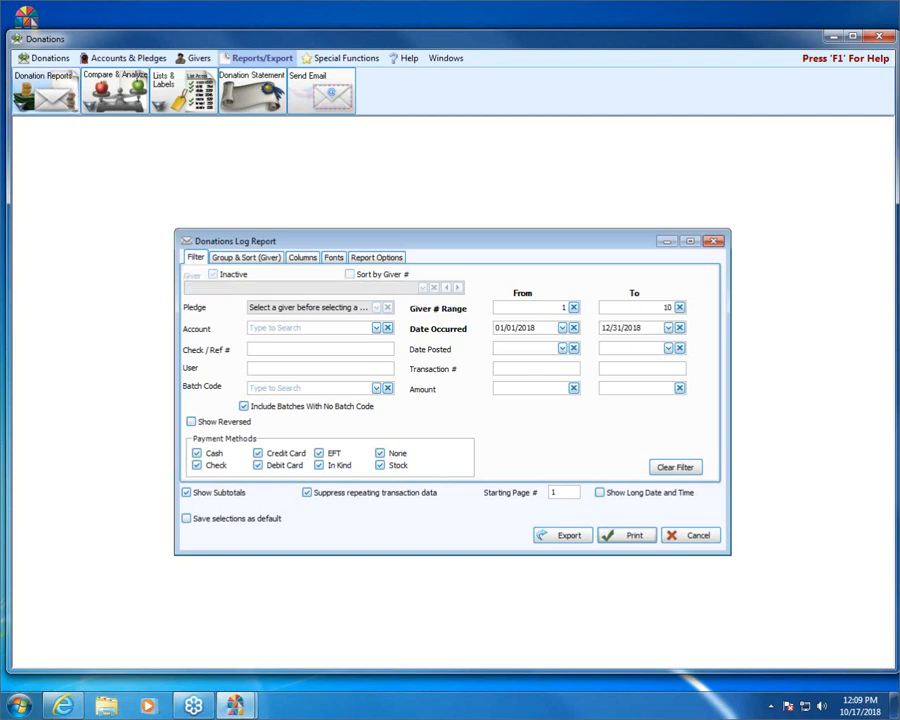
pyautogui.click(627, 536)
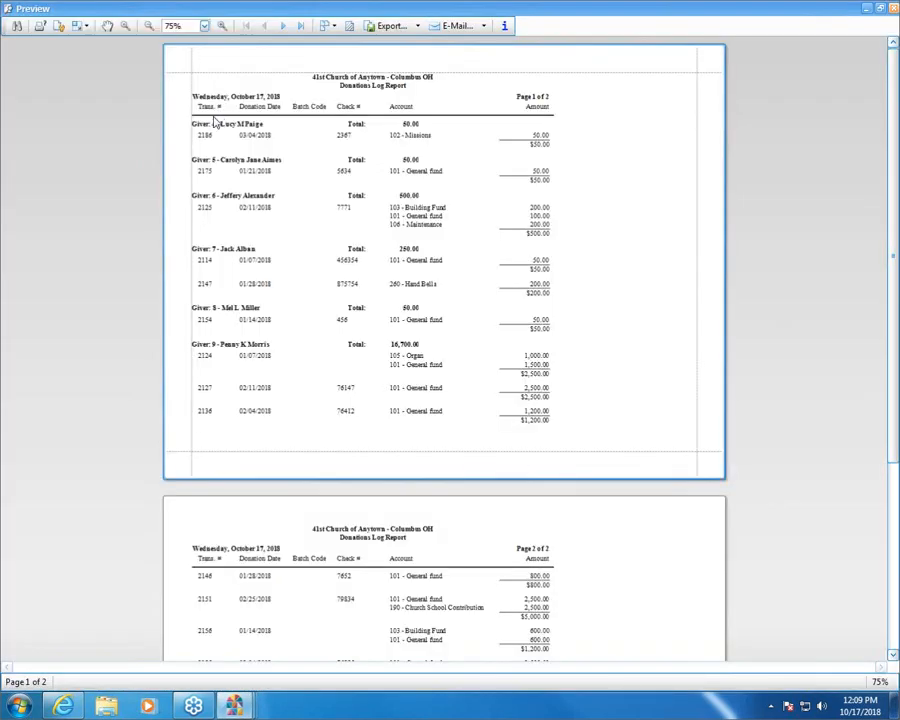
pyautogui.scroll(-3, 224, 636)
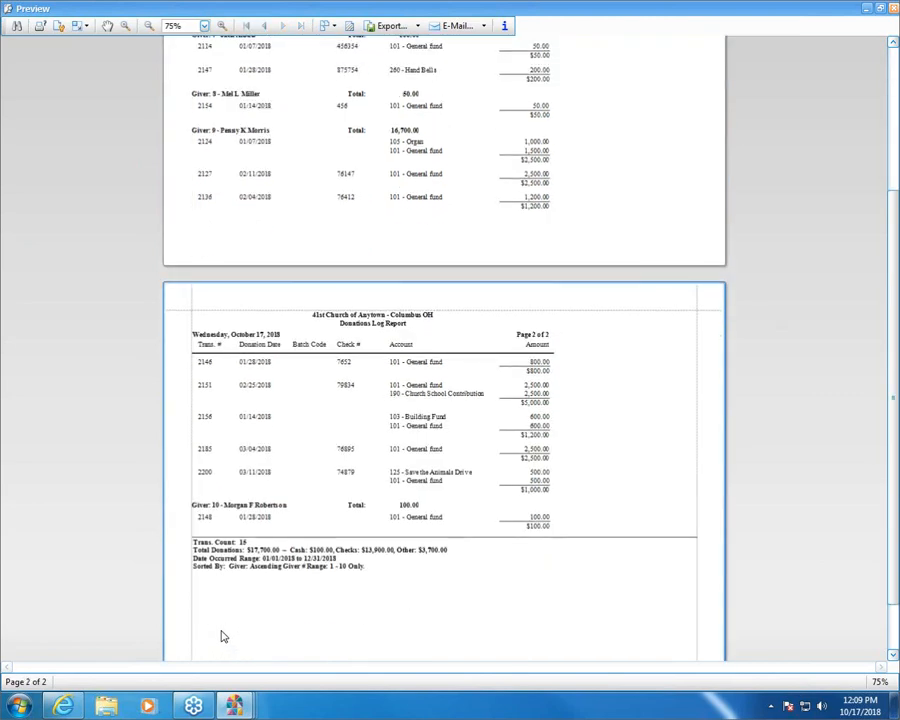
pyautogui.click(894, 8)
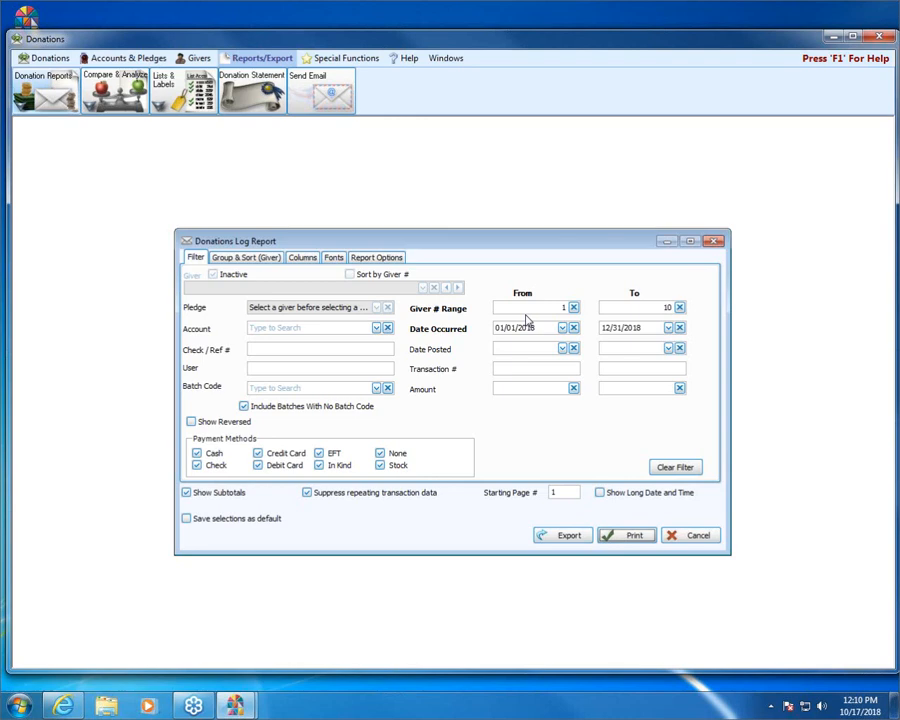
# Clear the Giver # Range and set Date Occurred to 01/07/2018 for both From and To.
pyautogui.click(573, 307)
pyautogui.click(679, 308)
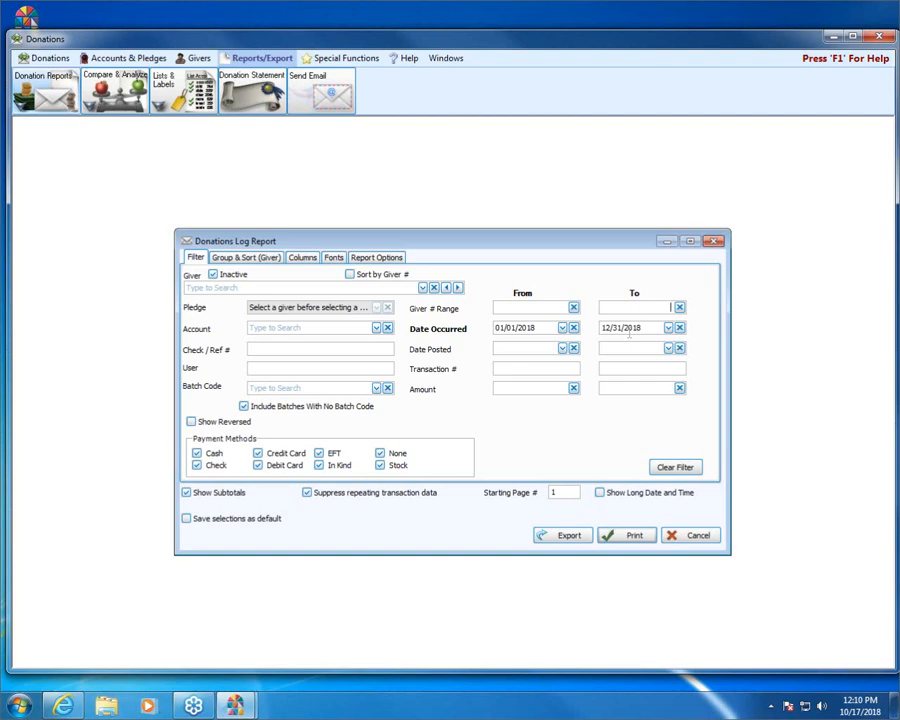
pyautogui.doubleClick(539, 327)
pyautogui.write('20052018')
pyautogui.press('Left')
pyautogui.press('Left')
pyautogui.press('Right')
pyautogui.write('07')
pyautogui.press('Tab')
pyautogui.write('0107')
# Preview the donations for that single day, check both pages and close the preview.
pyautogui.click(636, 536)
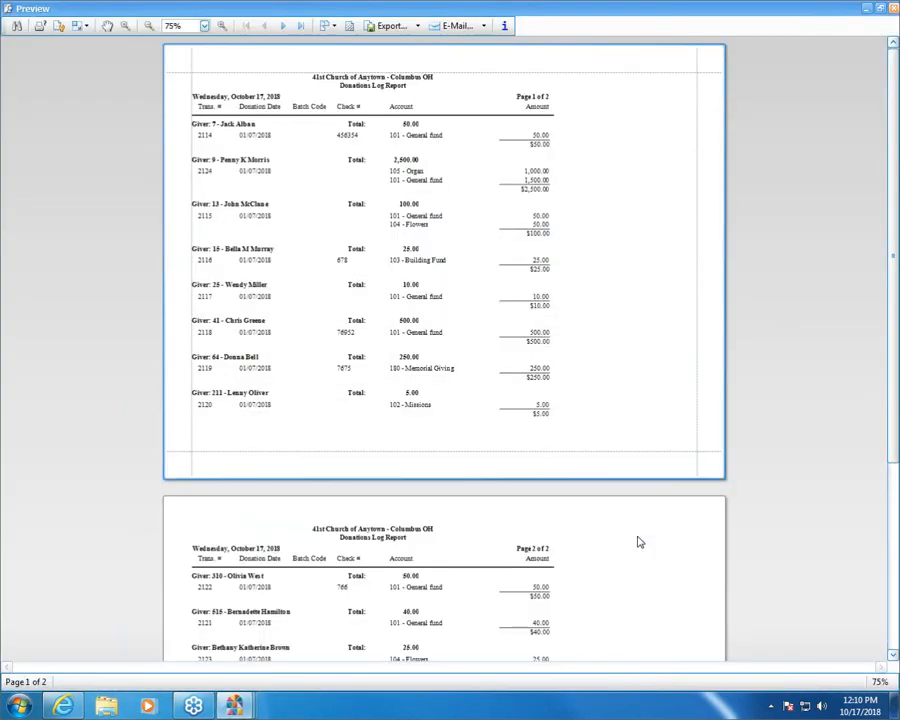
pyautogui.scroll(-3, 639, 532)
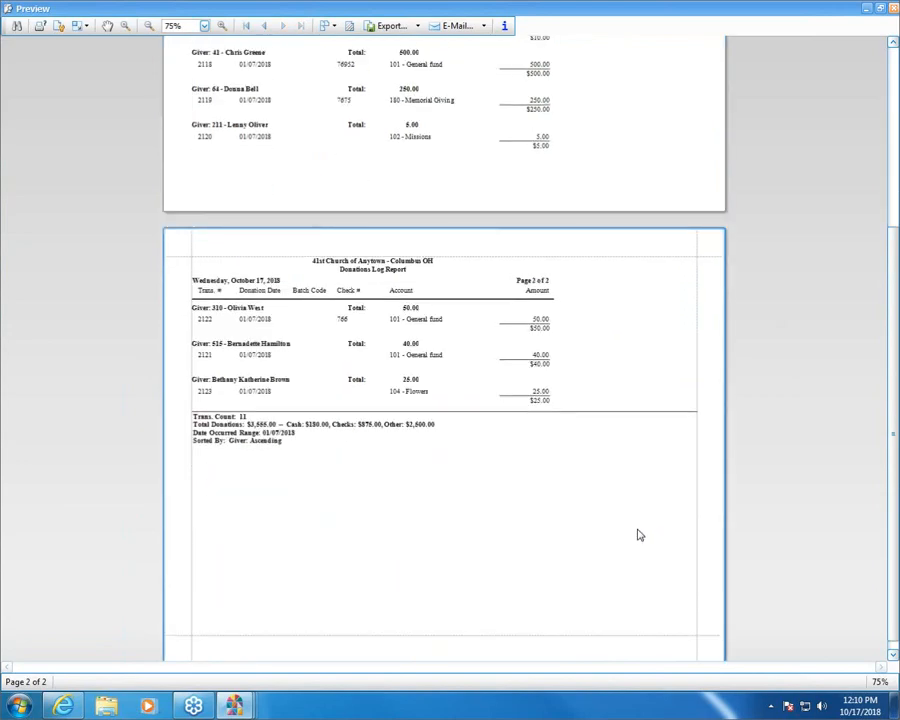
pyautogui.scroll(3, 578, 543)
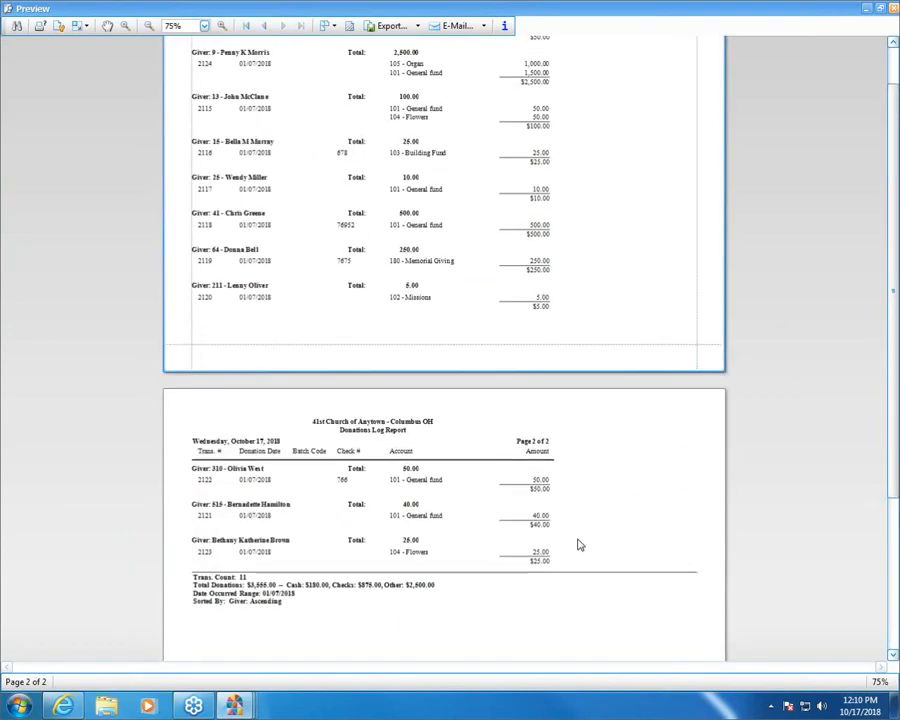
pyautogui.click(893, 9)
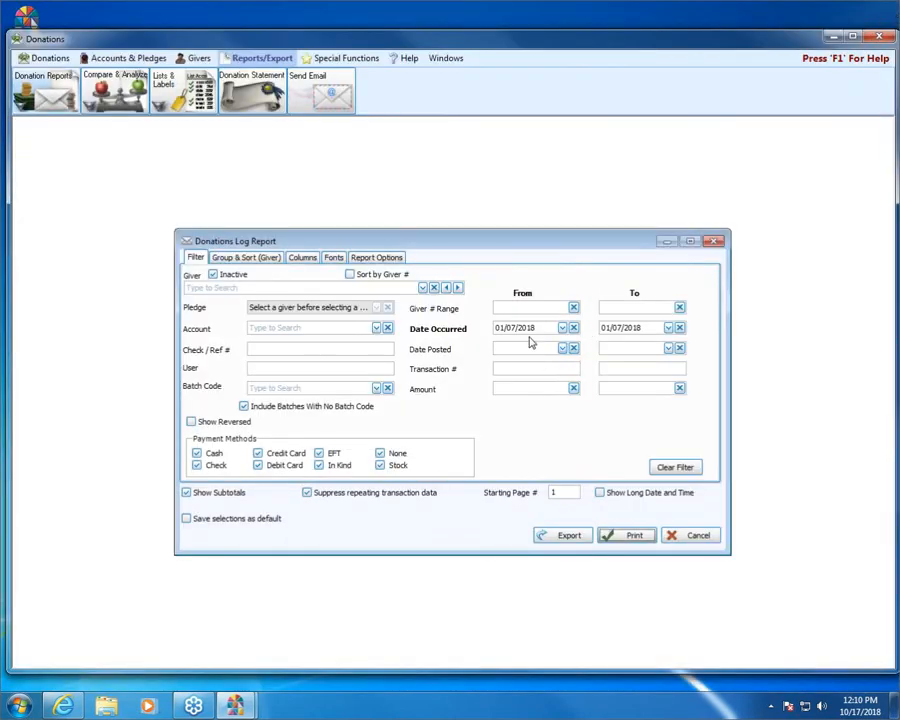
# Set Date Occurred to 01/01/2018 through 12/31/2018.
pyautogui.click(511, 327)
pyautogui.write('01')
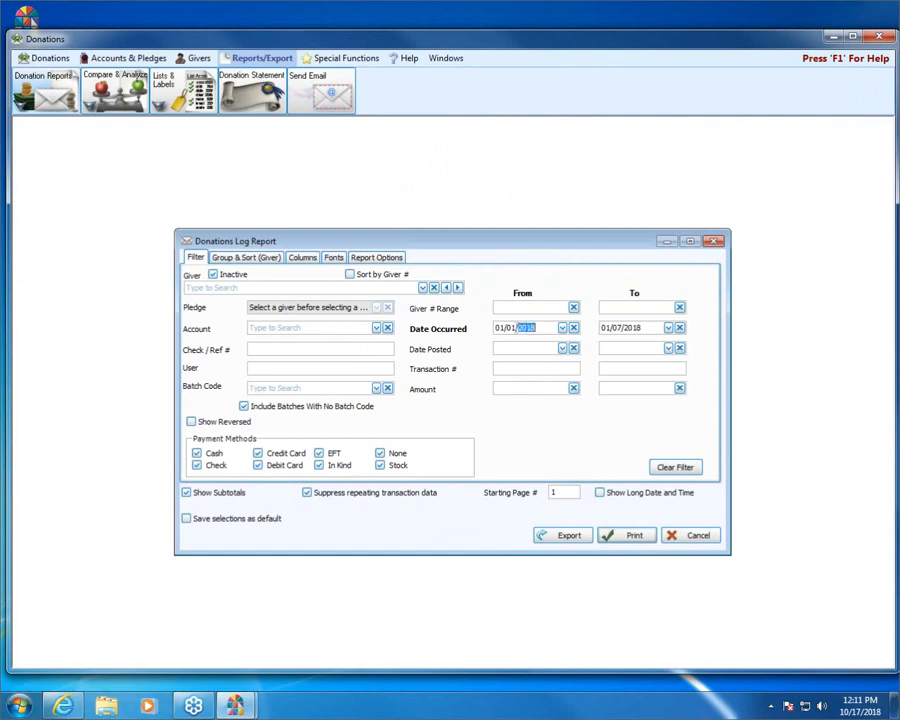
pyautogui.click(604, 330)
pyautogui.write('1231')
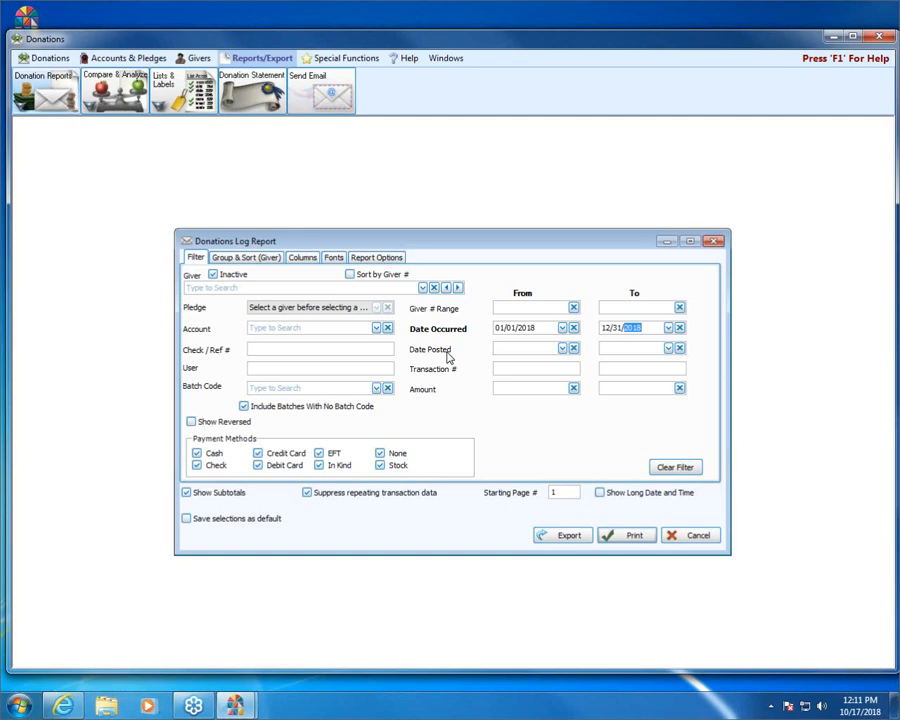
# Limit the report to Transaction # 2180 through 2199, preview it and close the preview.
pyautogui.click(526, 347)
pyautogui.click(517, 370)
pyautogui.write('2180')
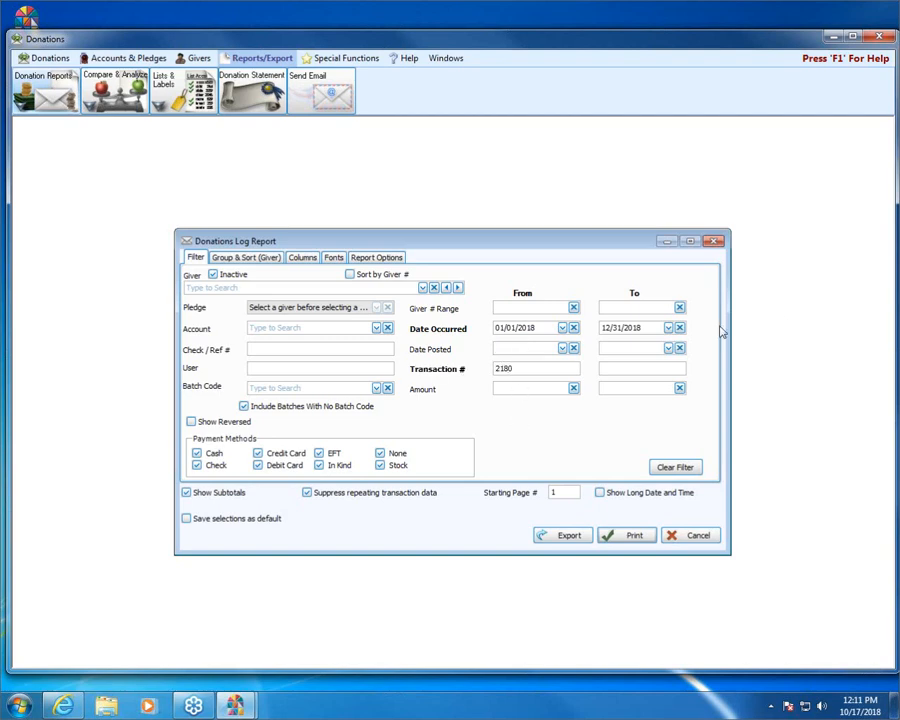
pyautogui.click(661, 369)
pyautogui.write('2199')
pyautogui.click(634, 536)
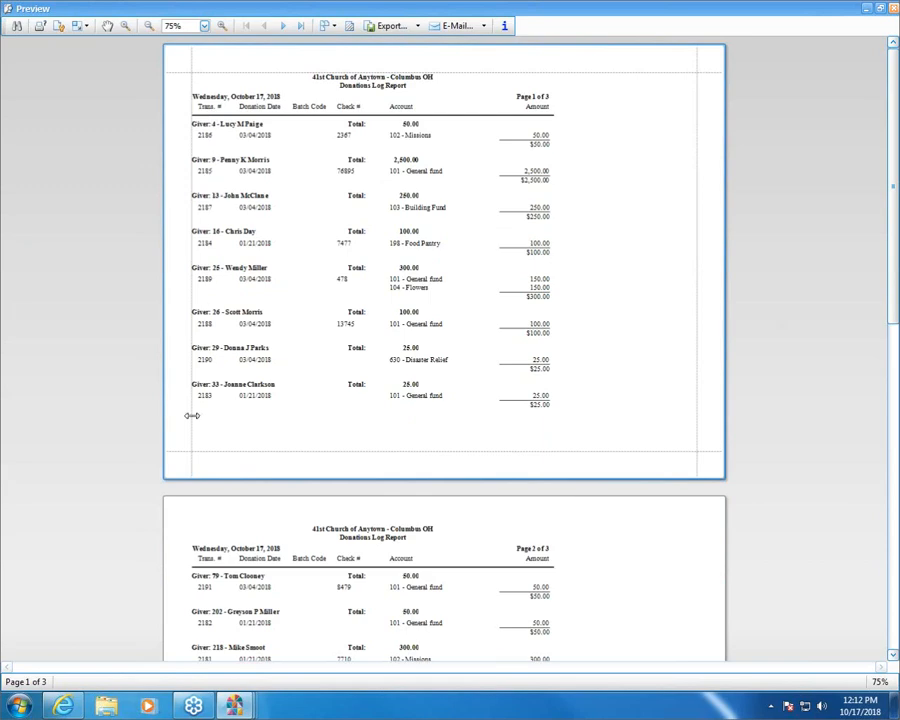
pyautogui.click(880, 8)
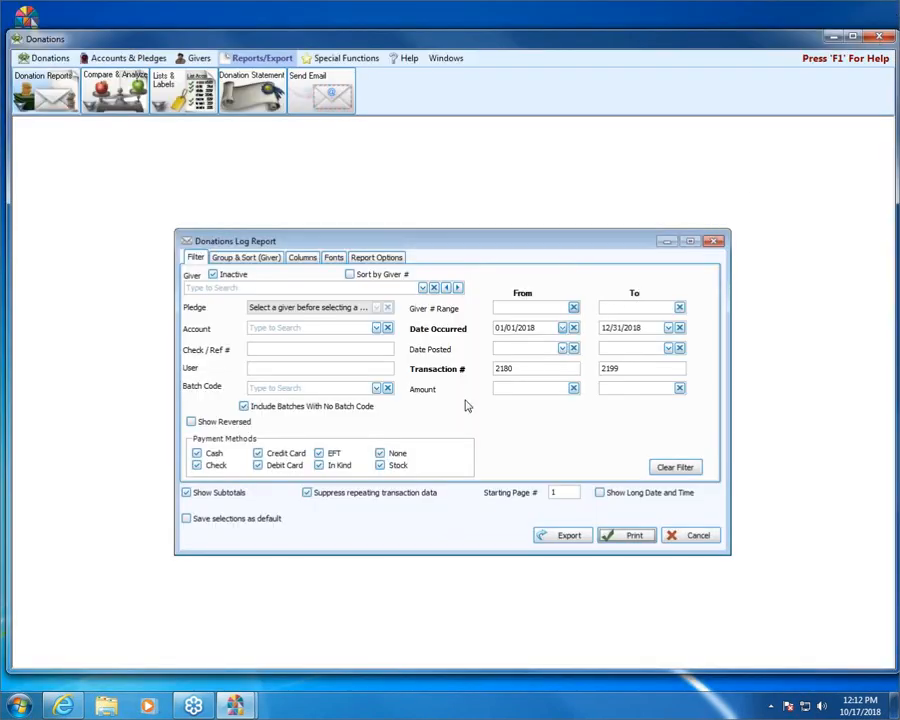
# Clear the From and To values of the Transaction # filter.
pyautogui.doubleClick(536, 371)
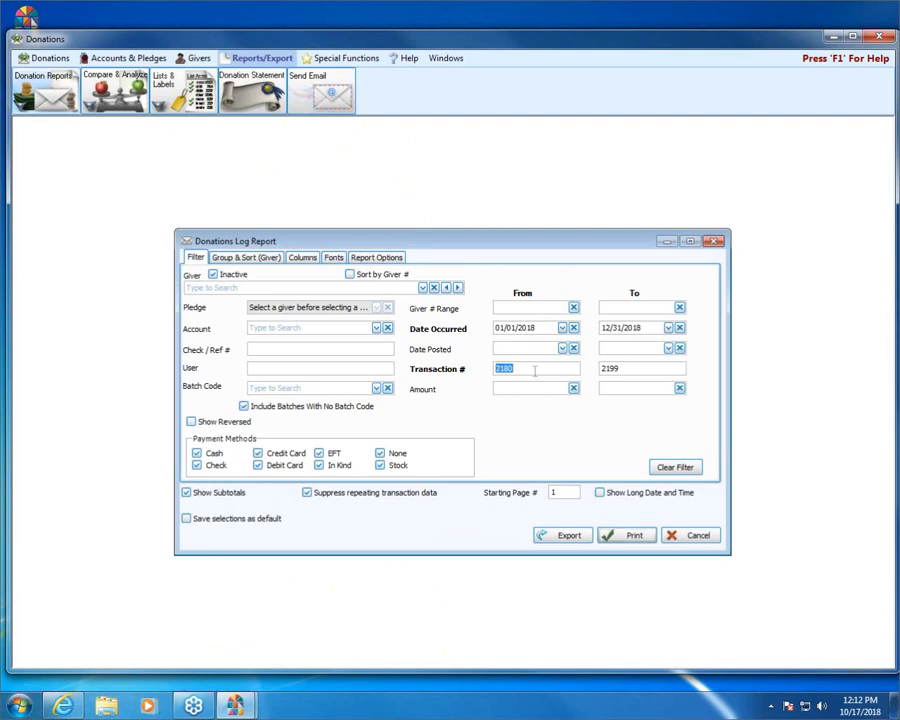
pyautogui.press('BackSpace')
pyautogui.moveTo(622, 368); pyautogui.dragTo(488, 376)
pyautogui.press('BackSpace')
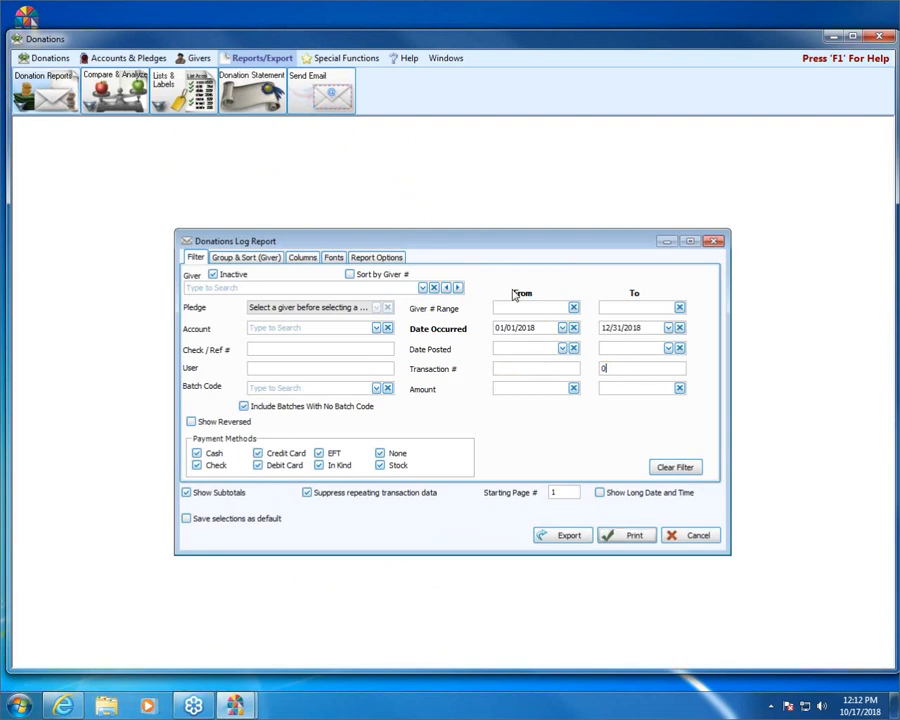
# Set the Amount filter to a range from 500 to 1000.
pyautogui.click(554, 394)
pyautogui.write('500')
pyautogui.click(616, 396)
pyautogui.write('1000')
# Preview the donations within the amount range, check both pages and close the preview.
pyautogui.click(625, 540)
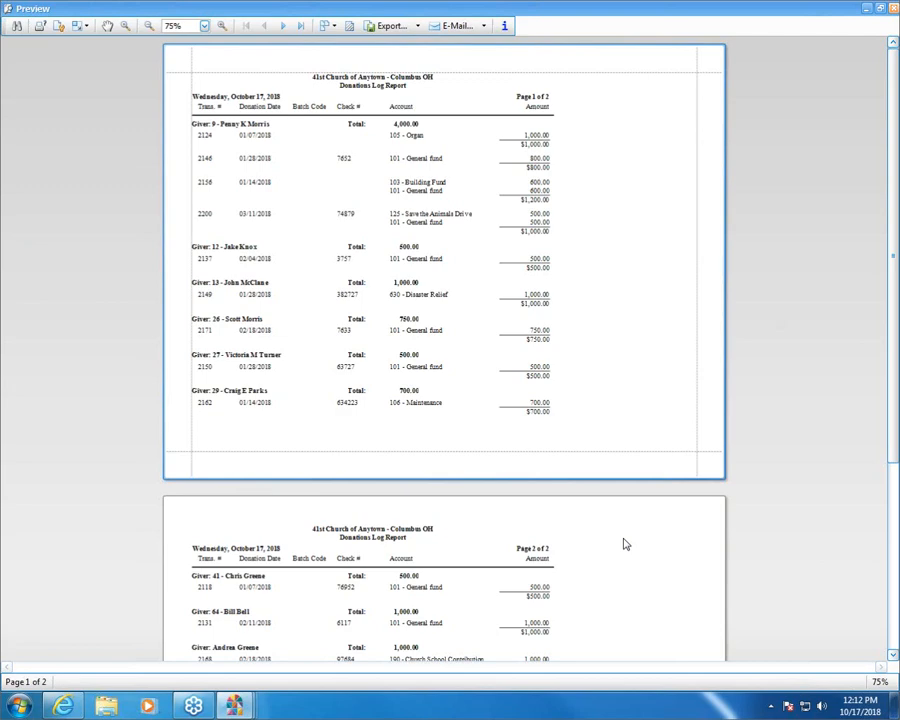
pyautogui.scroll(-4, 589, 420)
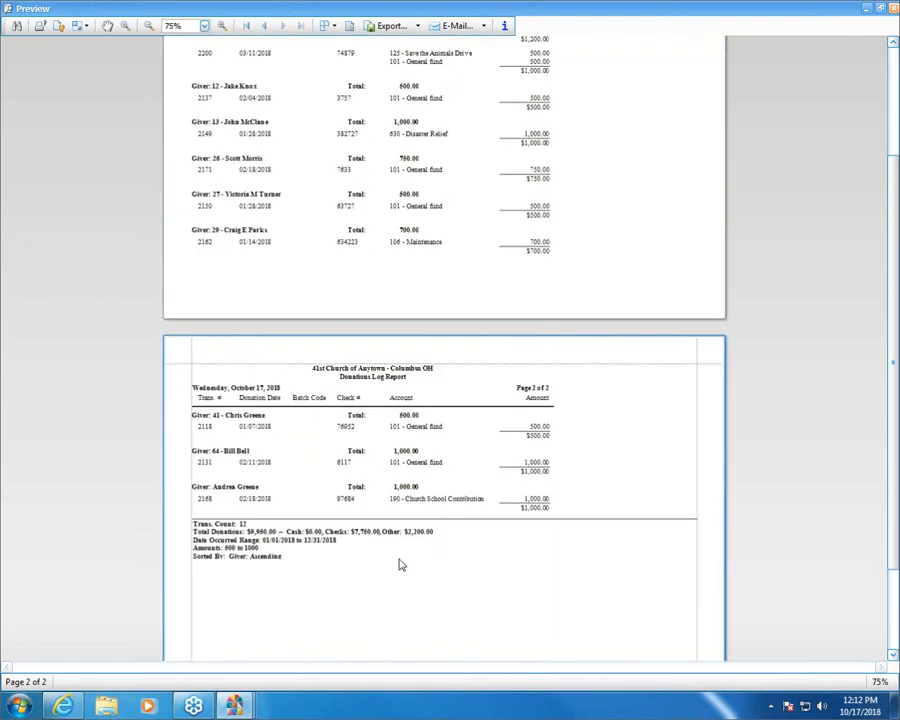
pyautogui.scroll(4, 366, 560)
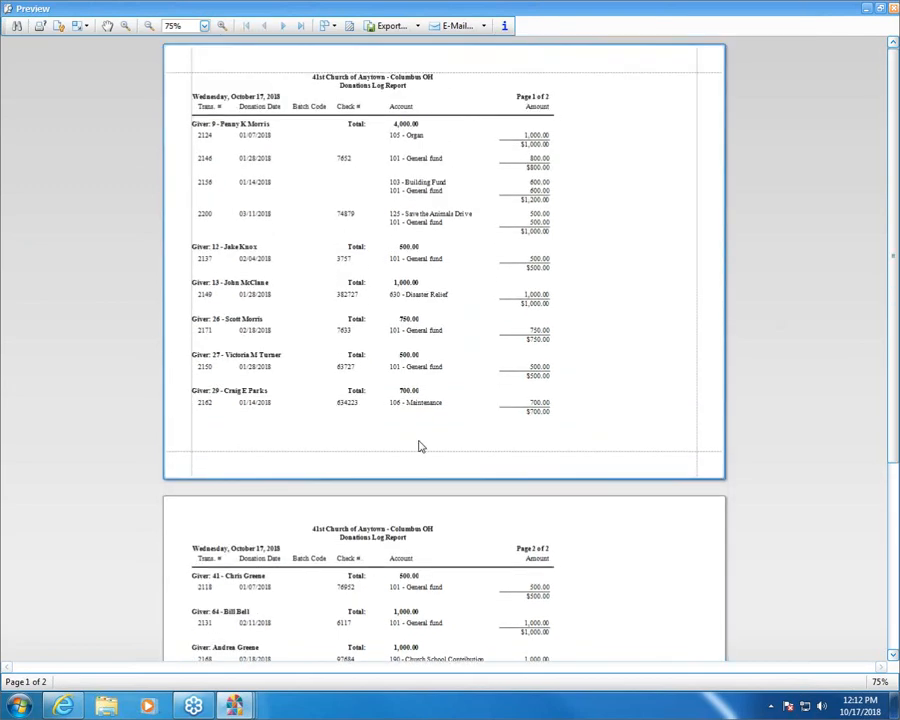
pyautogui.click(884, 8)
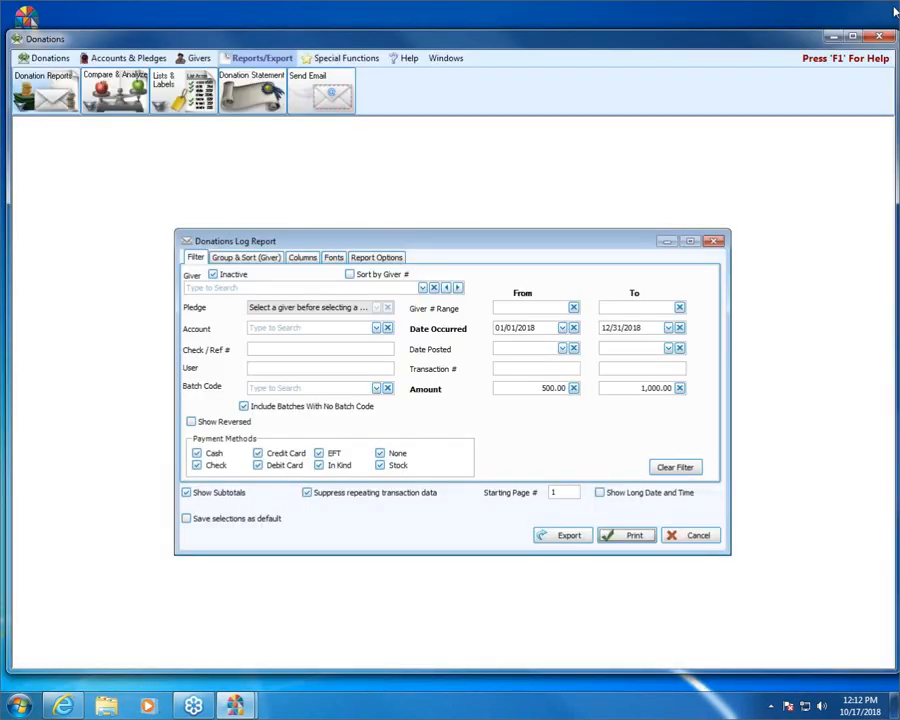
pyautogui.press('Return')
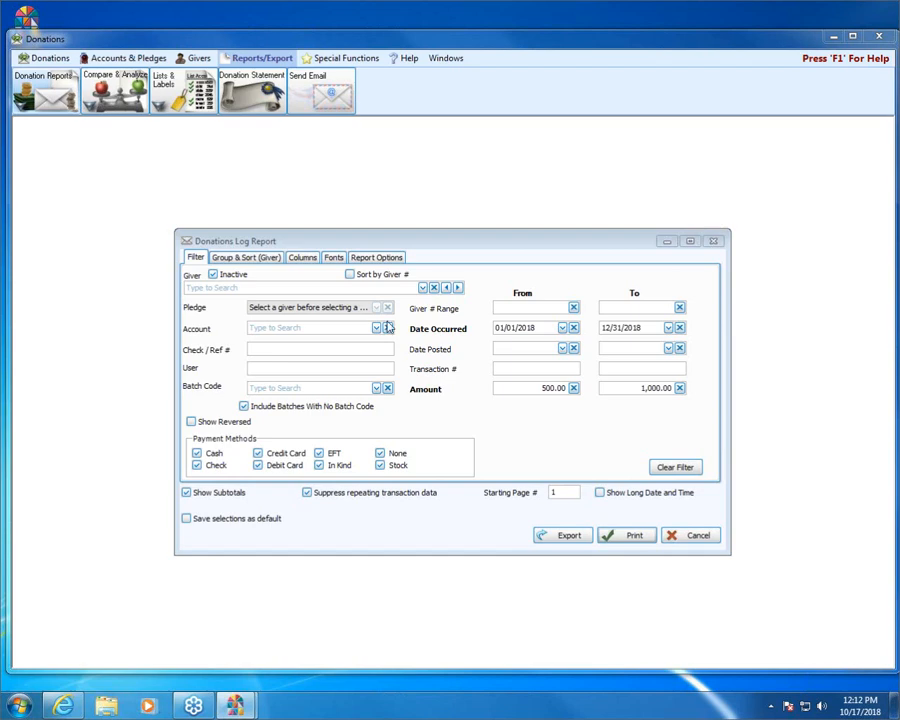
# Clear the From and To values of the Amount filter.
pyautogui.click(573, 388)
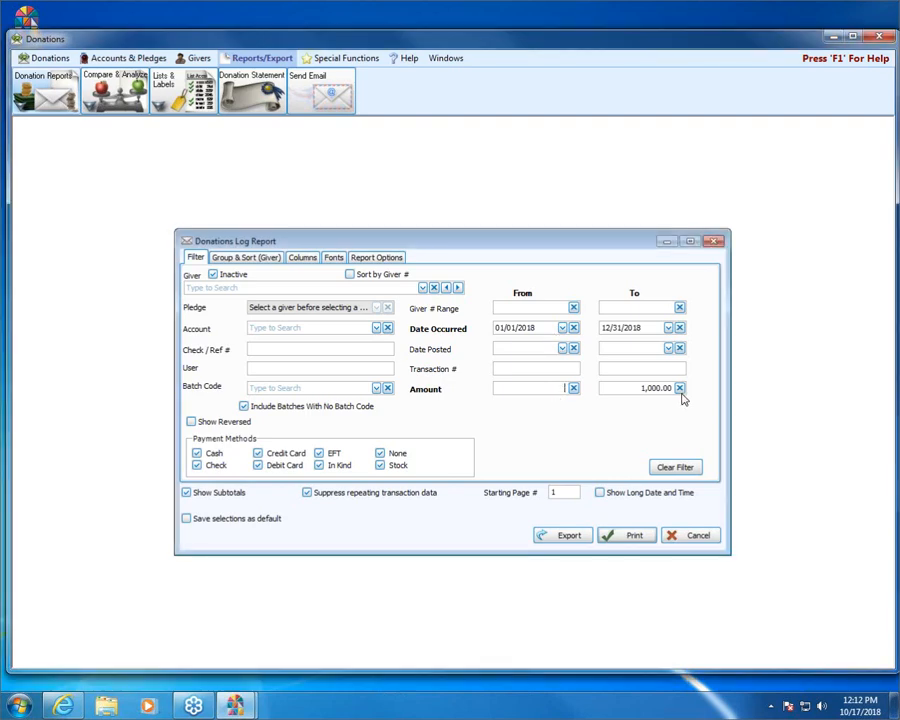
pyautogui.click(680, 389)
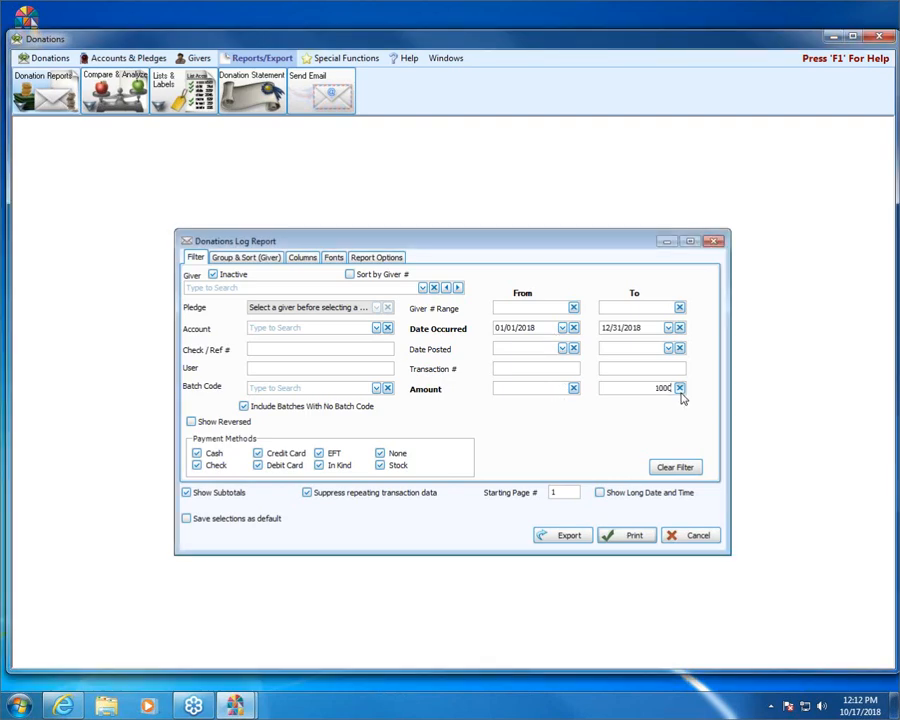
# Open the Group & Sort settings, preview the report grouped by giver and close the preview.
pyautogui.click(245, 259)
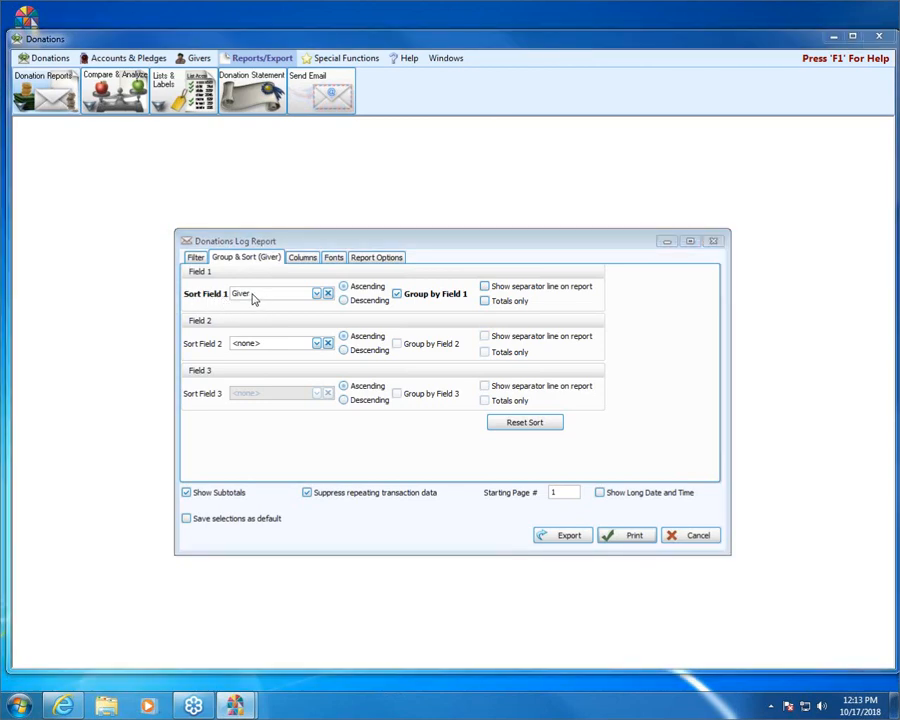
pyautogui.click(635, 536)
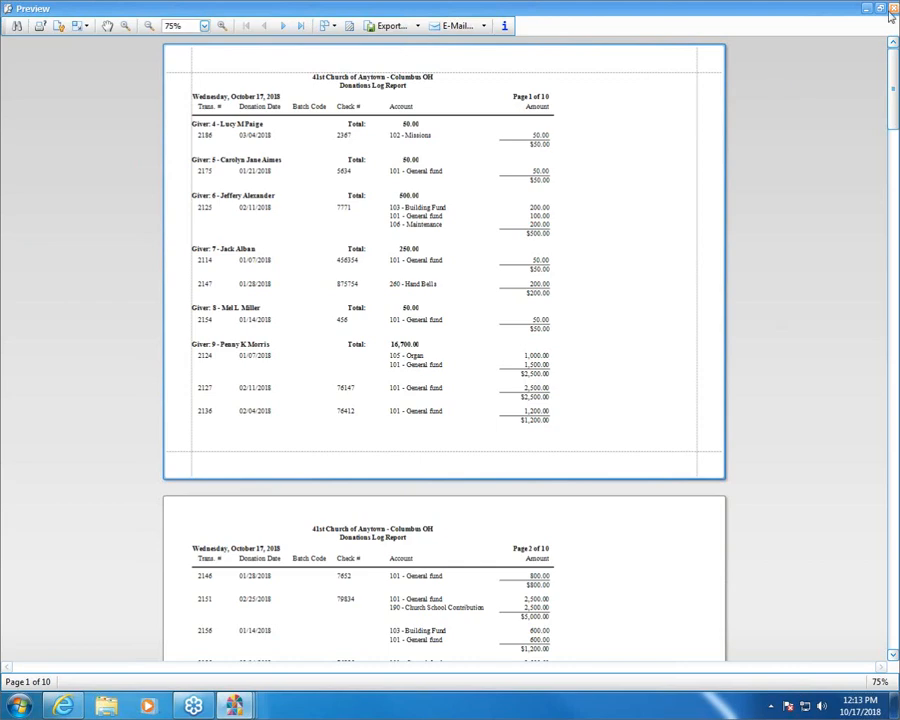
pyautogui.press('Escape')
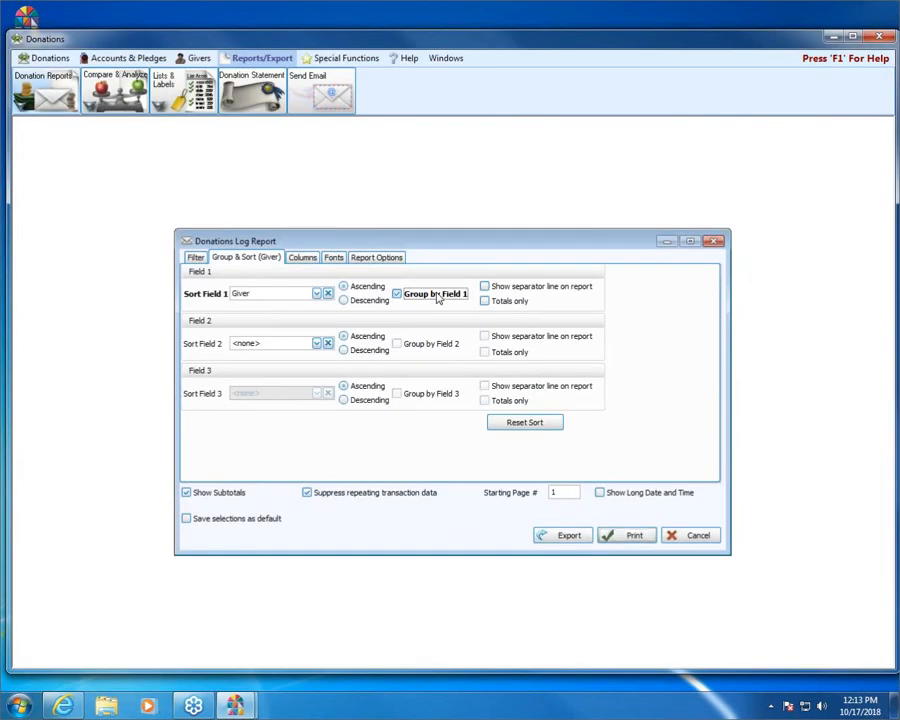
# Turn off grouping by giver, preview the ungrouped report sorted by giver, and close the preview.
pyautogui.click(436, 295)
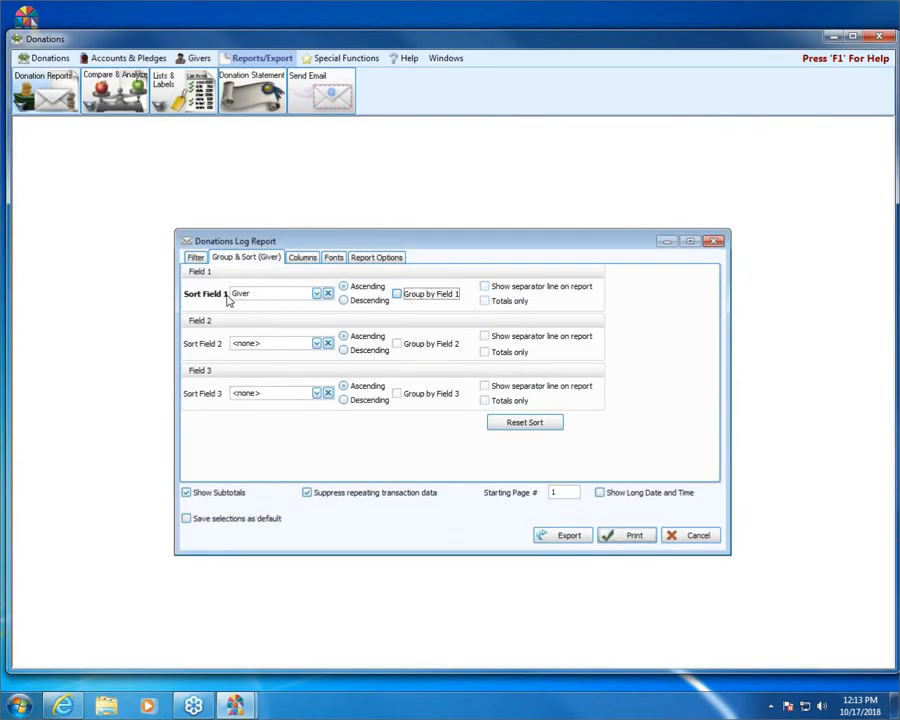
pyautogui.click(623, 538)
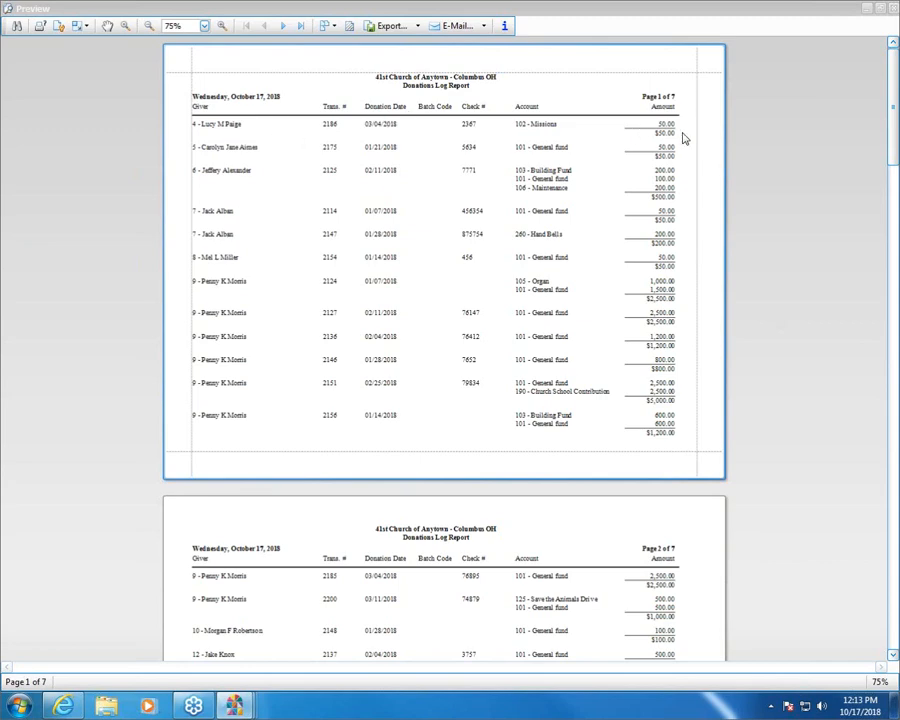
pyautogui.click(880, 7)
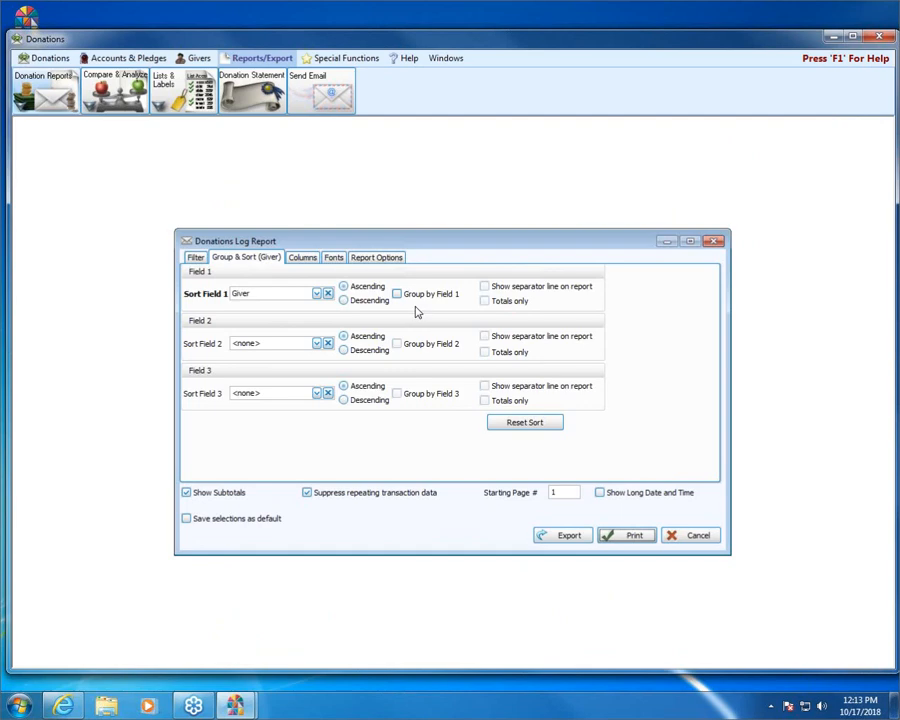
# Group the report by giver again, preview it with totals only, and turn Totals only off after closing the preview.
pyautogui.click(423, 299)
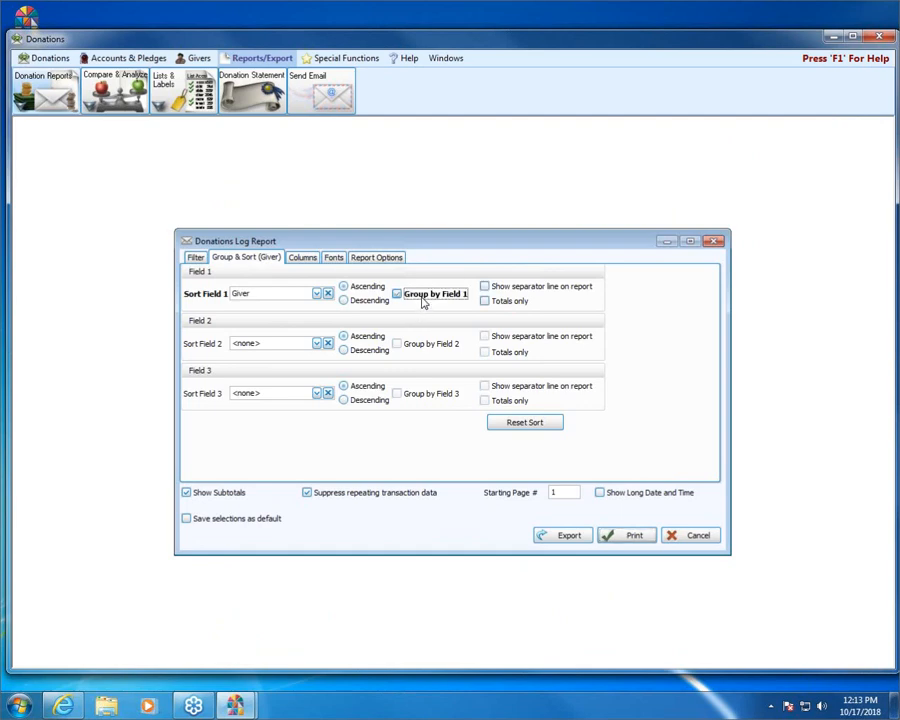
pyautogui.click(509, 306)
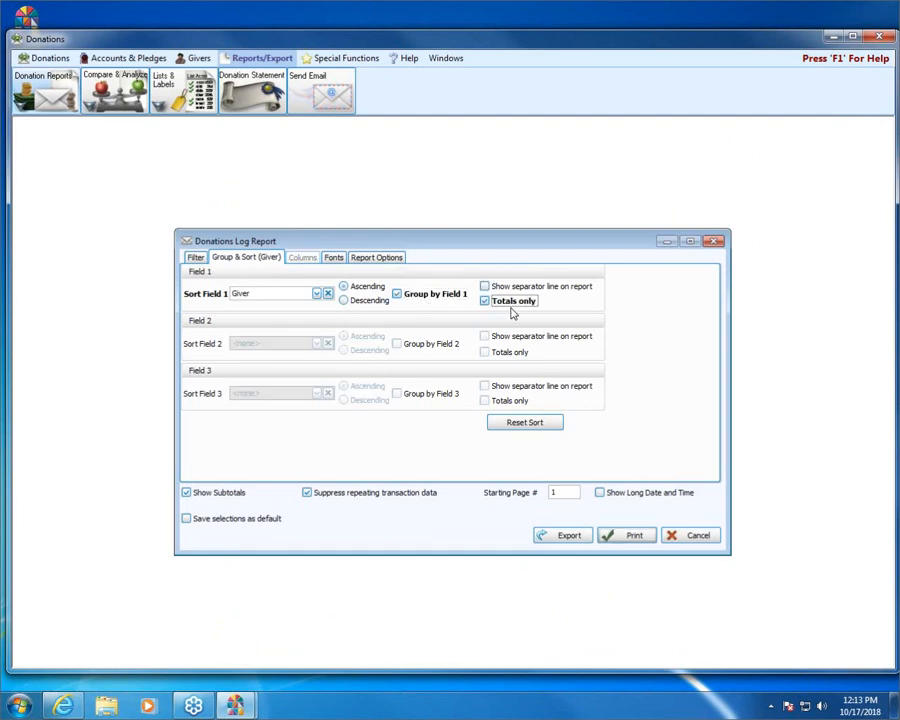
pyautogui.click(645, 537)
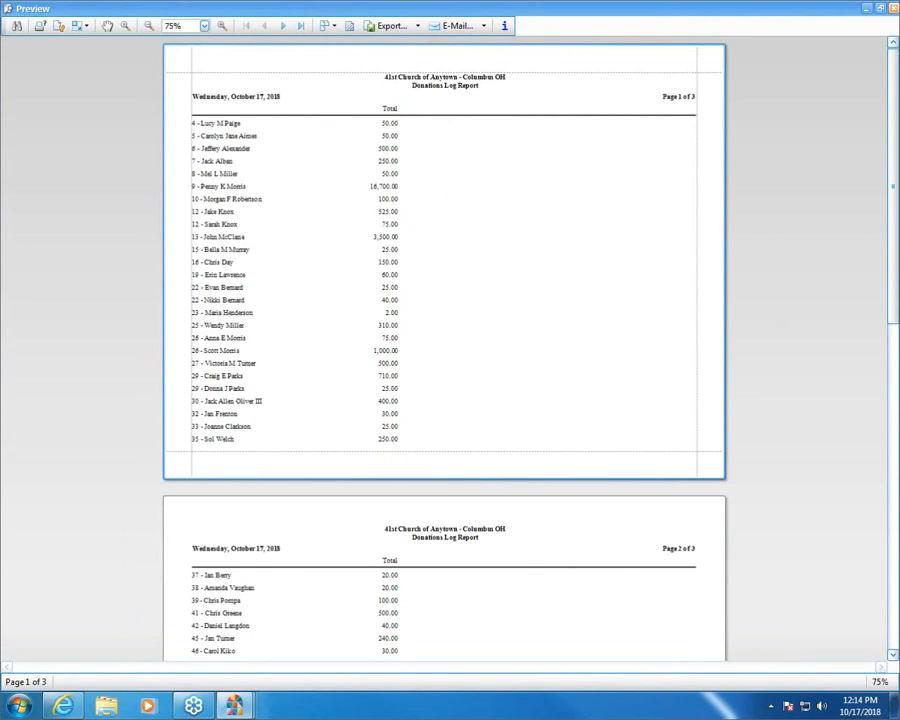
pyautogui.click(893, 8)
pyautogui.click(515, 304)
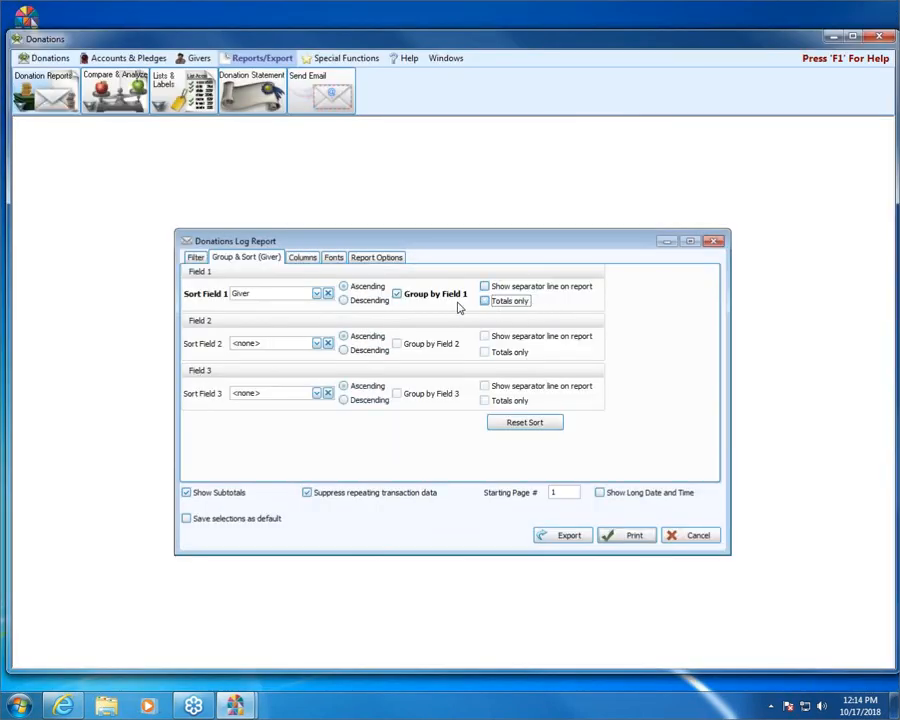
# Set Sort Field 1 to Account, preview the report grouped by account, look over its first pages and close the preview.
pyautogui.click(280, 298)
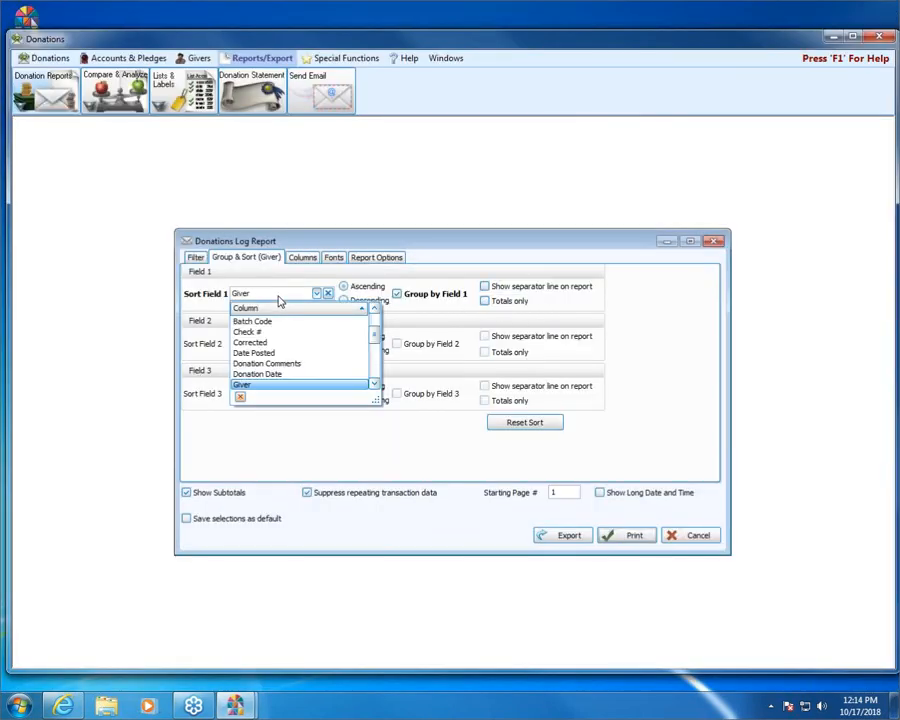
pyautogui.write('acc')
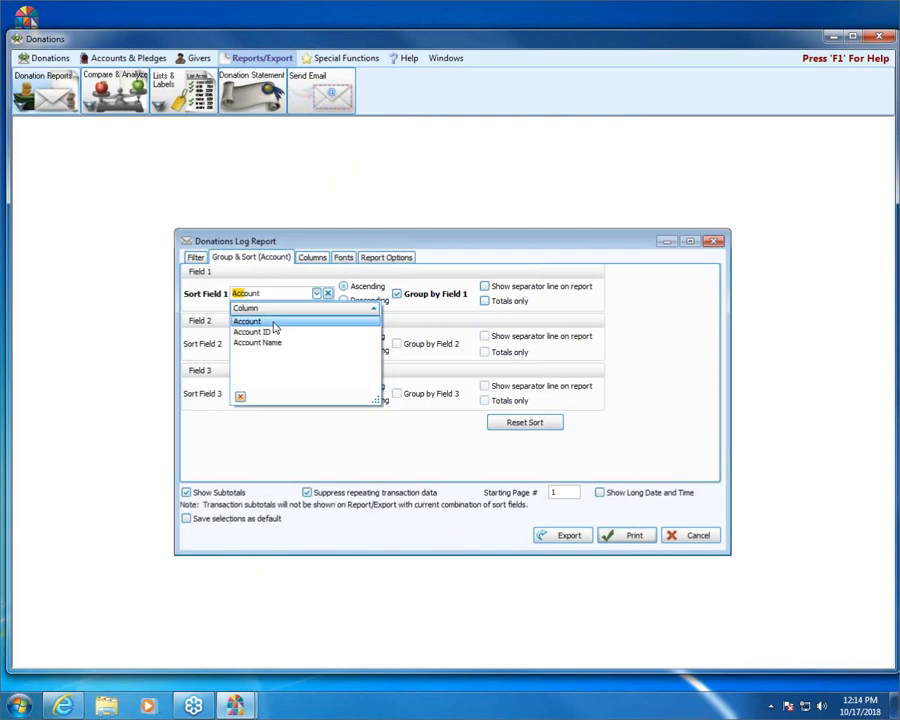
pyautogui.click(276, 324)
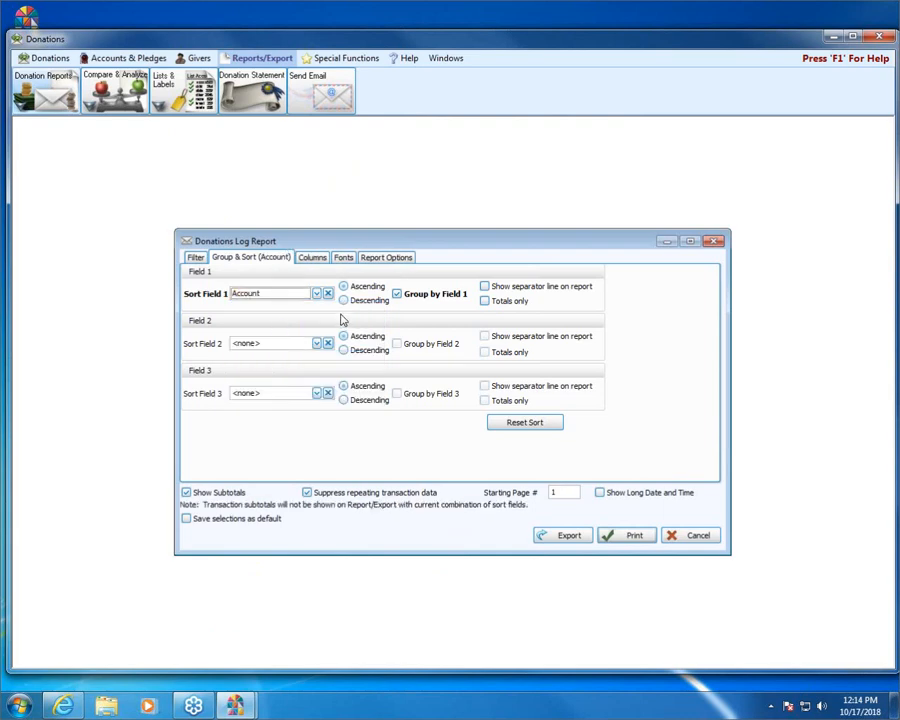
pyautogui.click(631, 537)
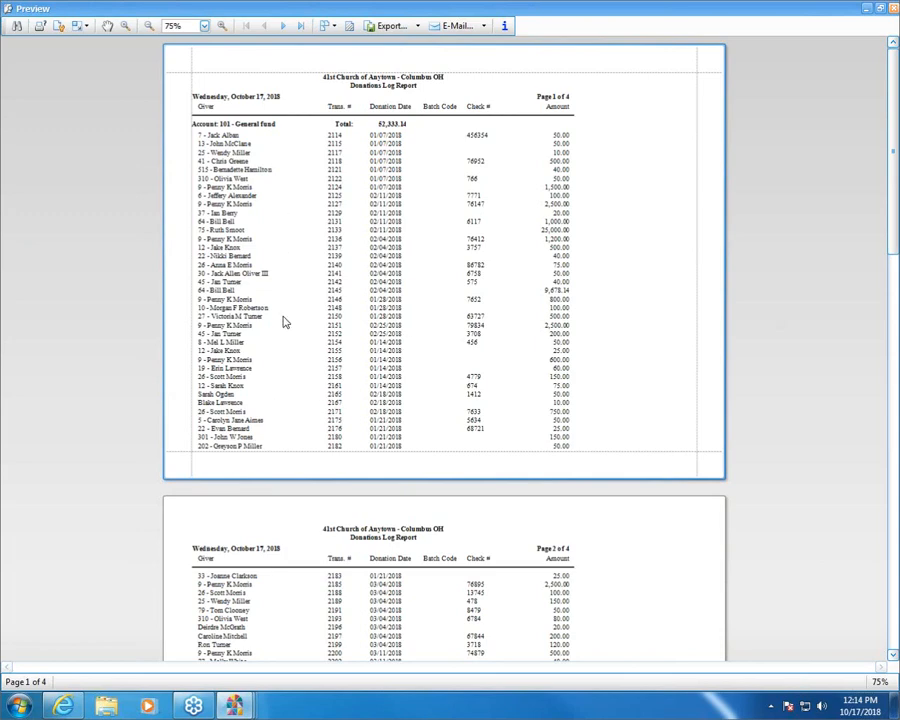
pyautogui.moveTo(893, 150); pyautogui.dragTo(895, 232)
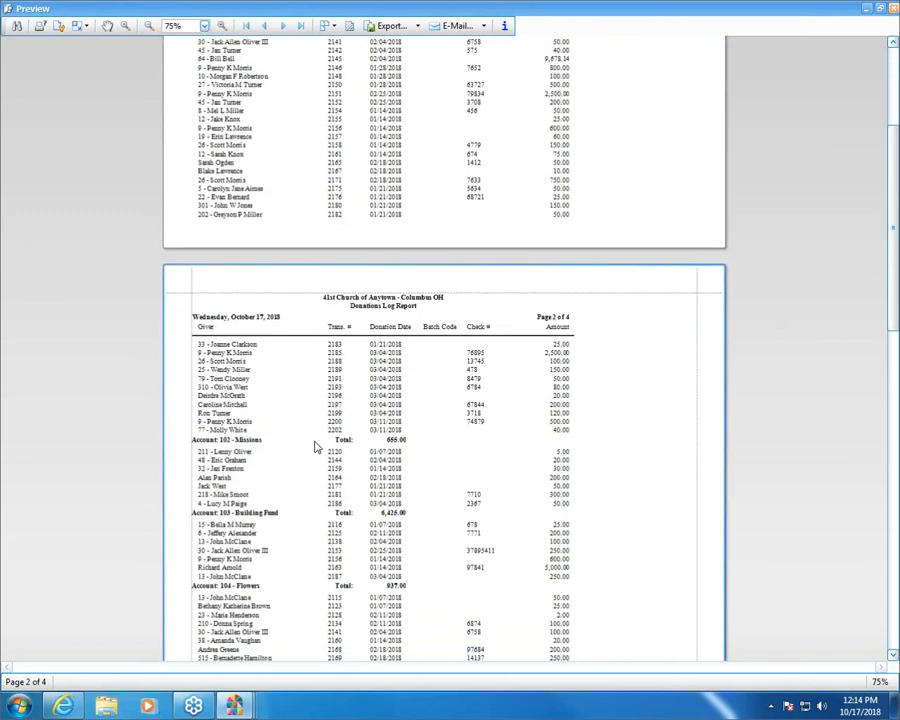
pyautogui.scroll(5, 895, 276)
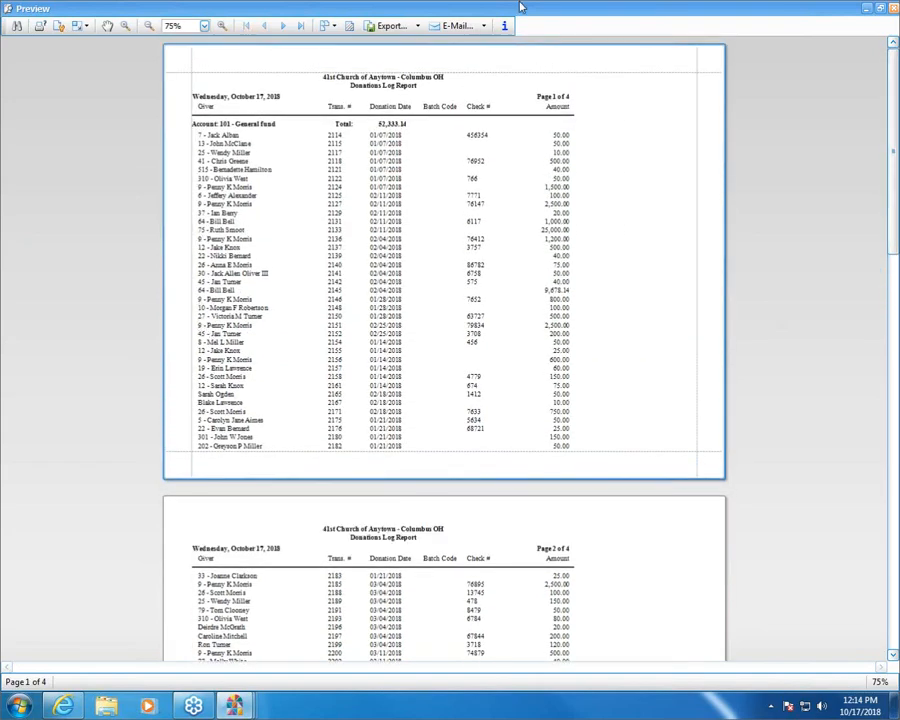
pyautogui.click(893, 8)
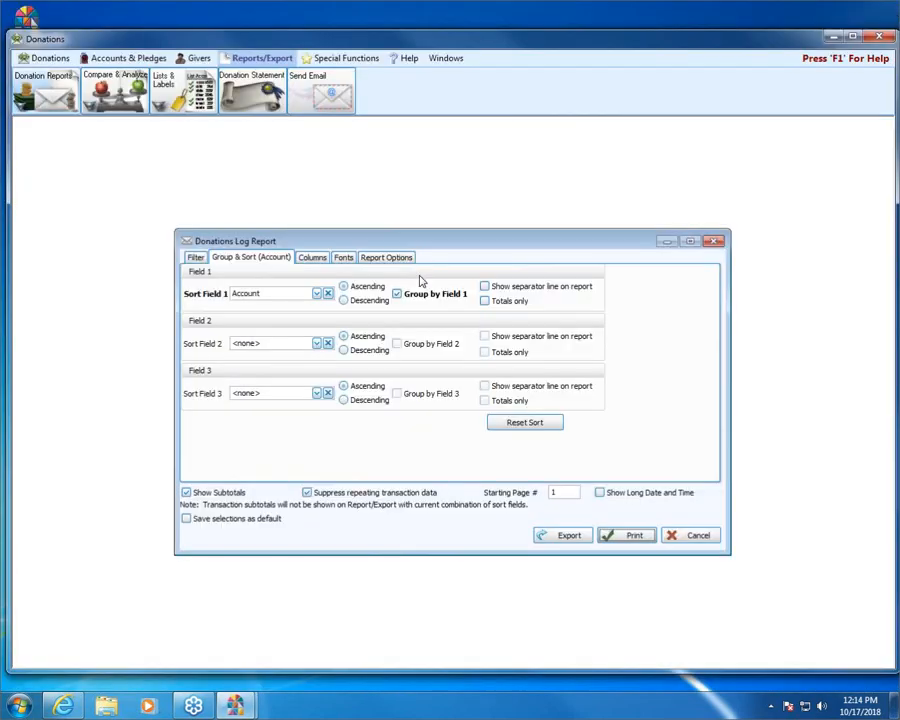
# Preview the report grouped by account with totals only, and turn Totals only off after closing the preview.
pyautogui.click(486, 301)
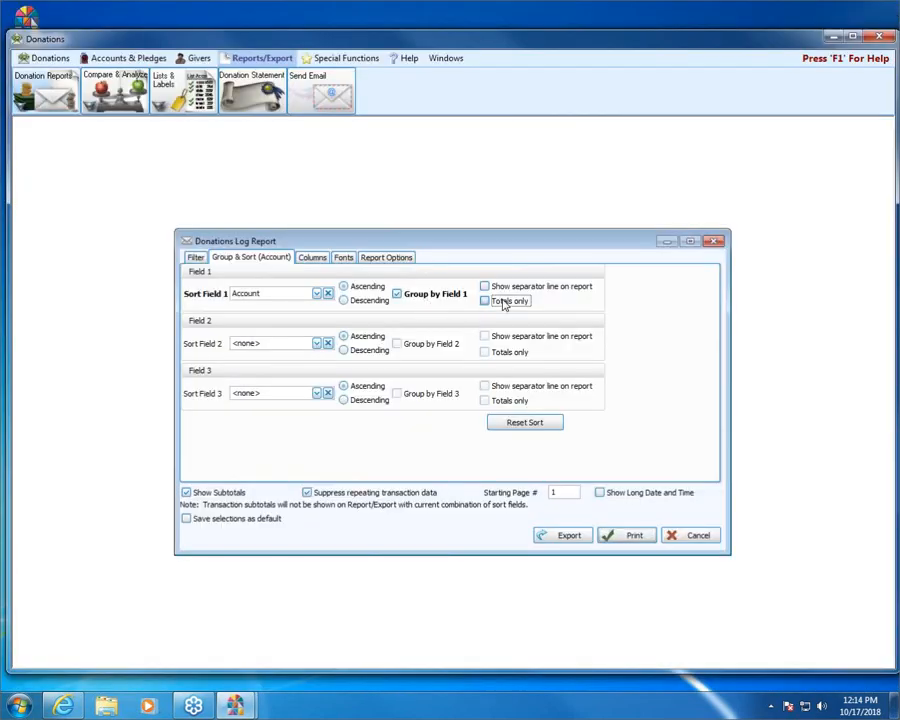
pyautogui.click(630, 540)
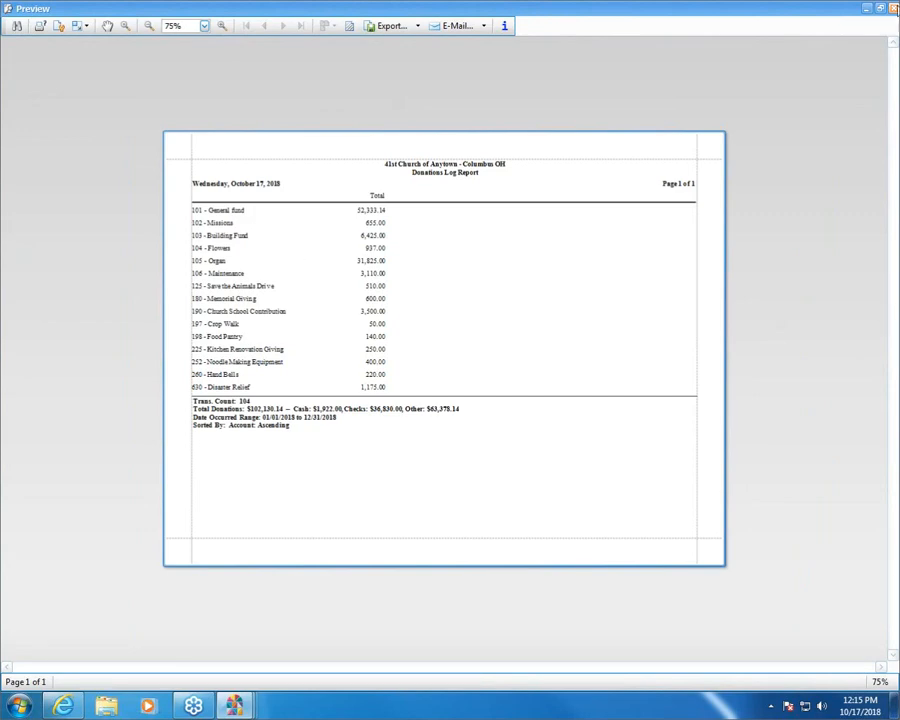
pyautogui.click(895, 8)
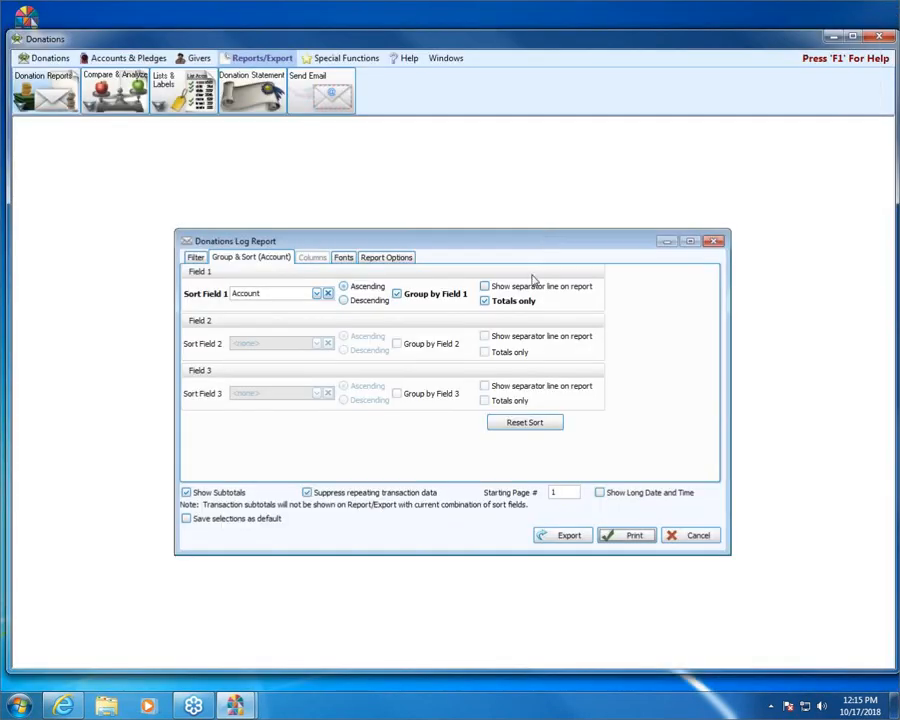
pyautogui.click(512, 302)
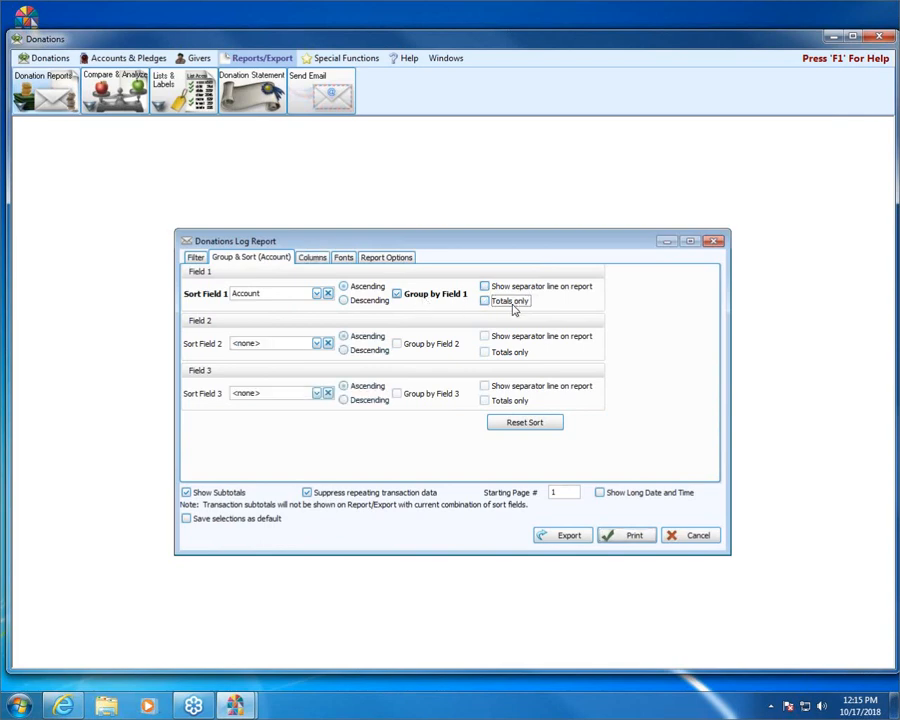
# Turn off grouping by account, preview the report sorted by account without groups, and close the preview.
pyautogui.click(418, 296)
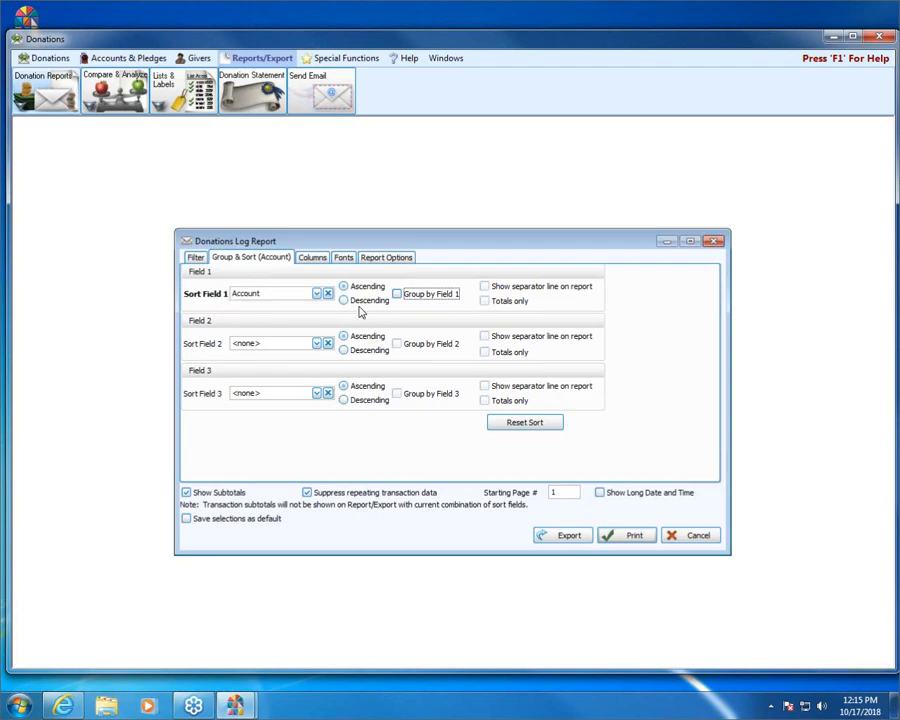
pyautogui.click(642, 536)
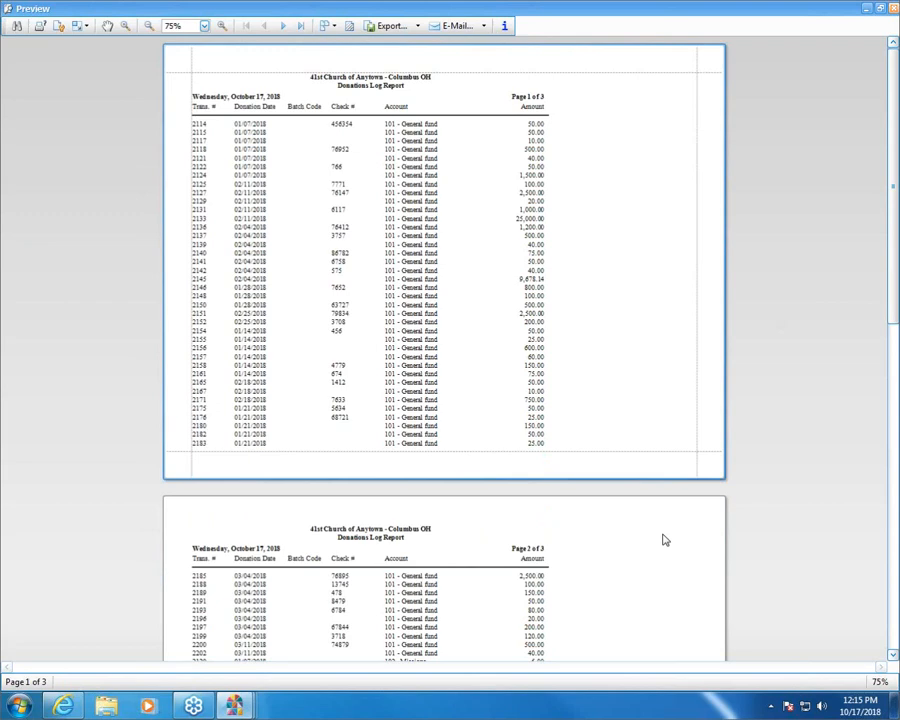
pyautogui.click(893, 7)
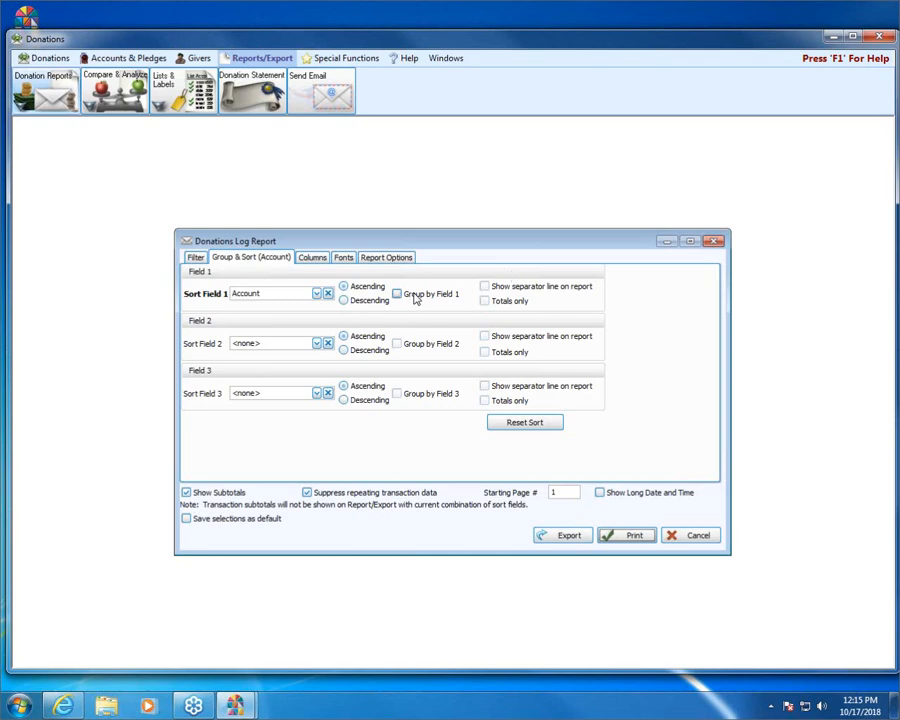
# Reset the sort settings, then open the column settings and preview the report with its existing columns, closing the preview.
pyautogui.click(525, 424)
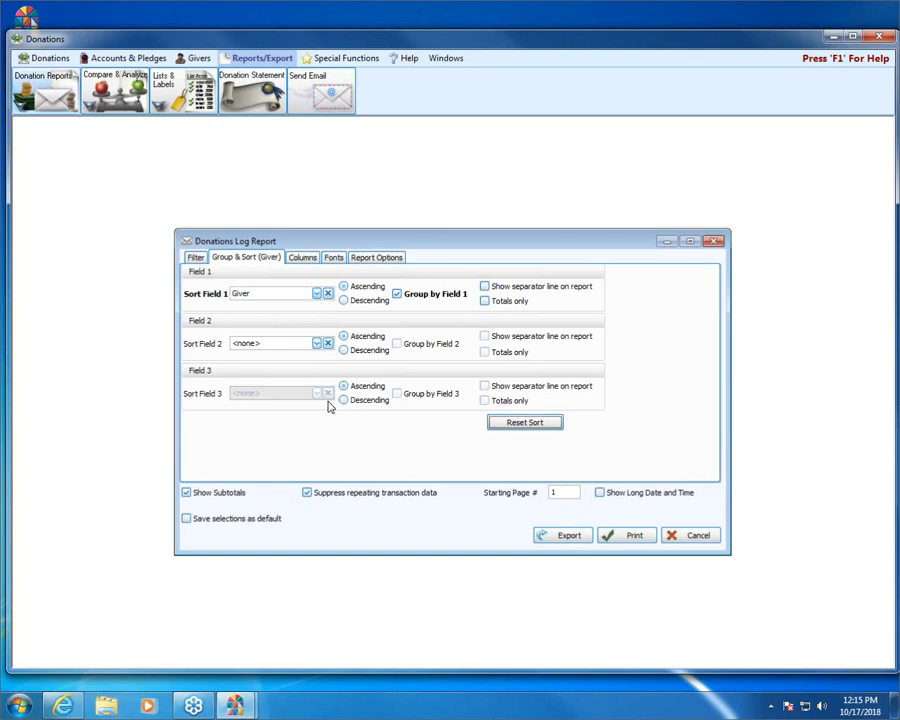
pyautogui.click(302, 258)
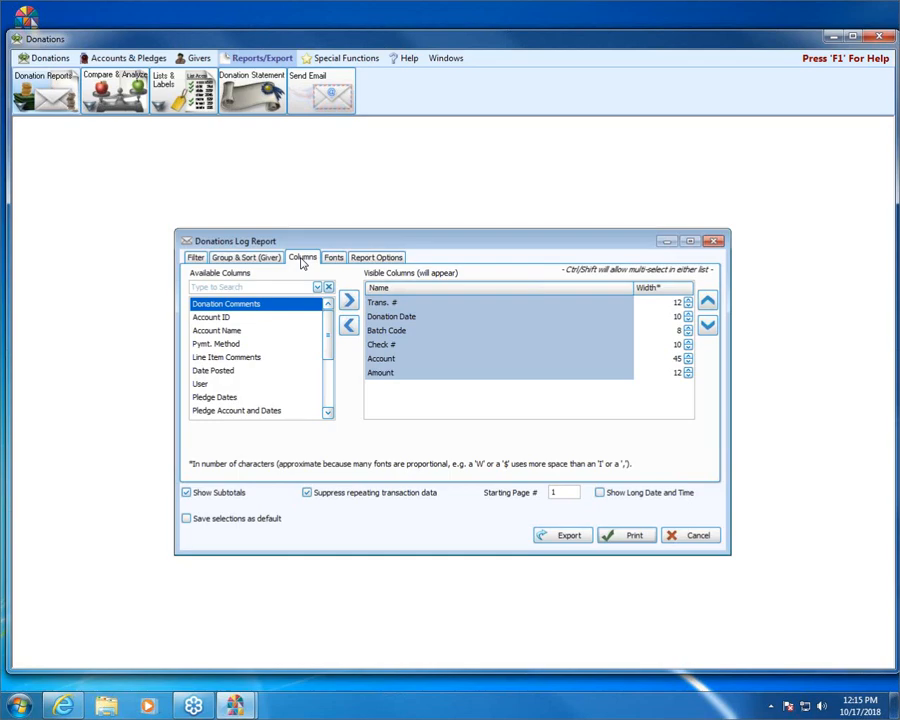
pyautogui.click(646, 538)
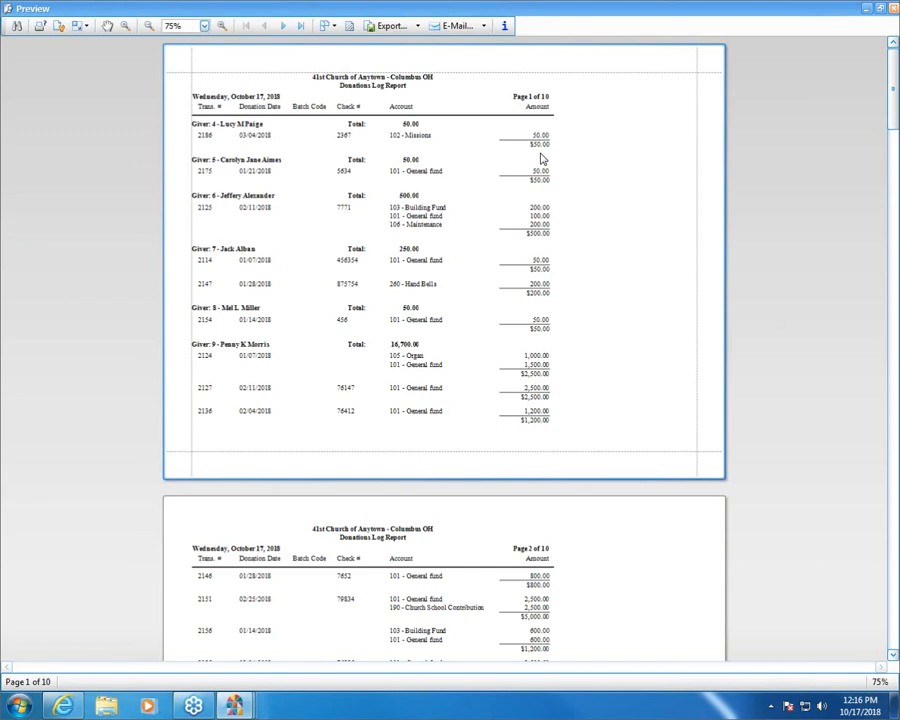
pyautogui.click(893, 9)
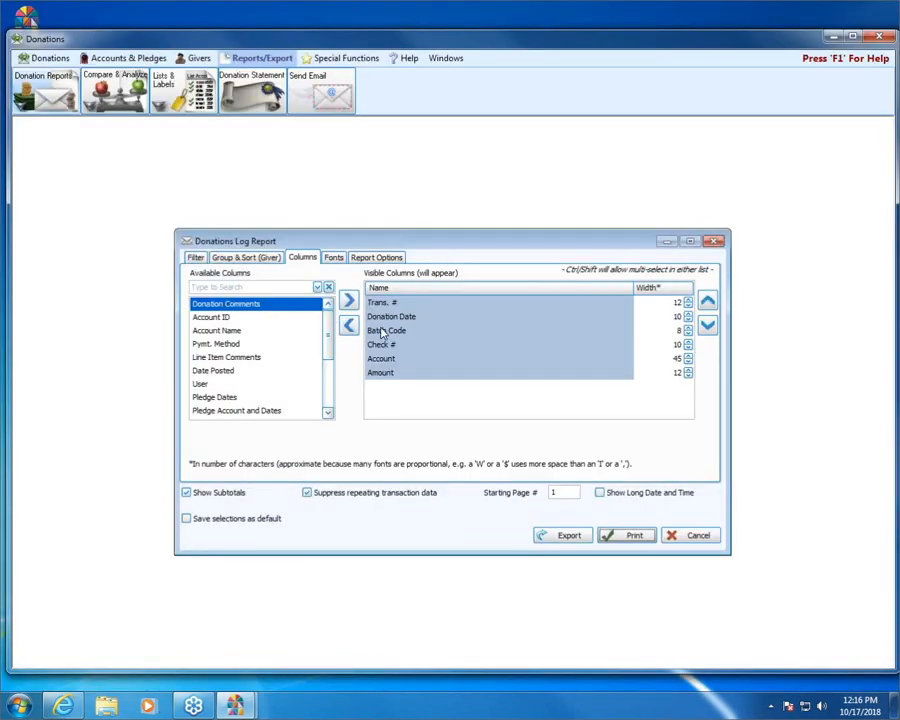
# Remove Batch Code from the visible columns and move Donation Date ahead of Trans. #.
pyautogui.click(381, 331)
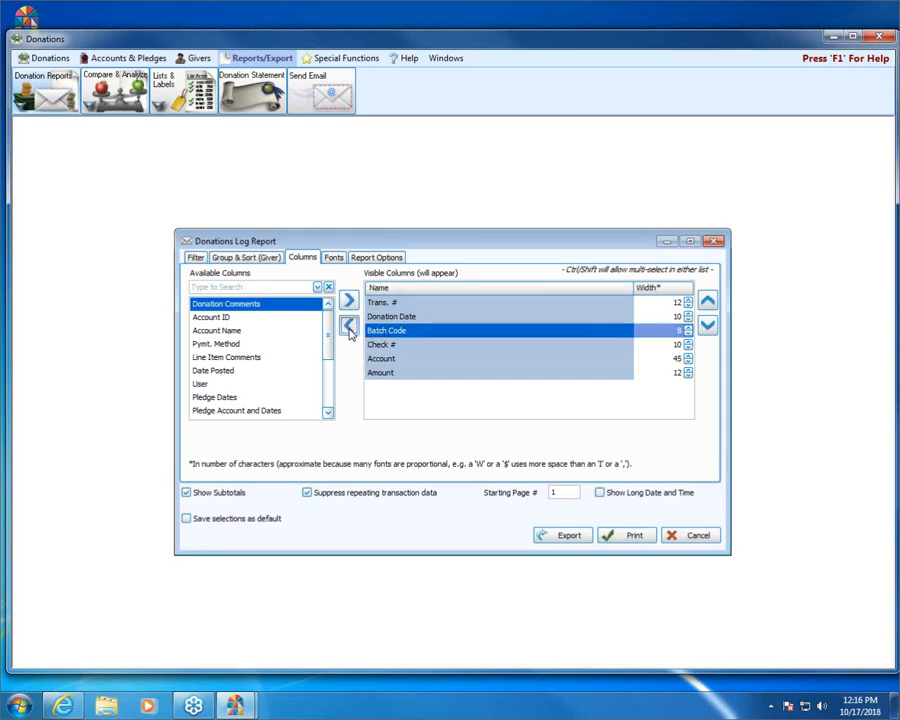
pyautogui.click(349, 331)
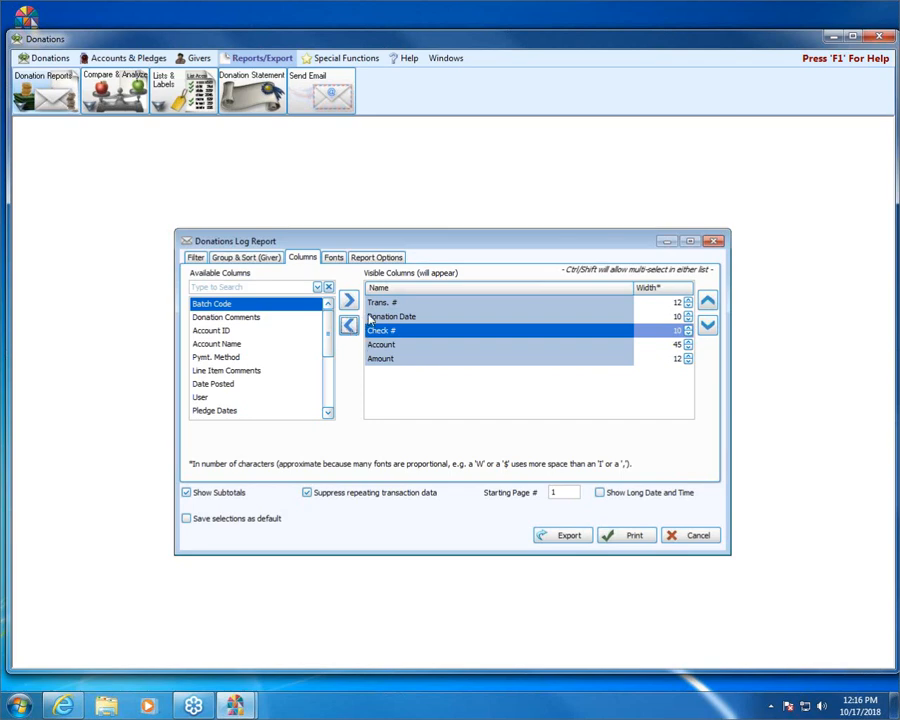
pyautogui.click(388, 318)
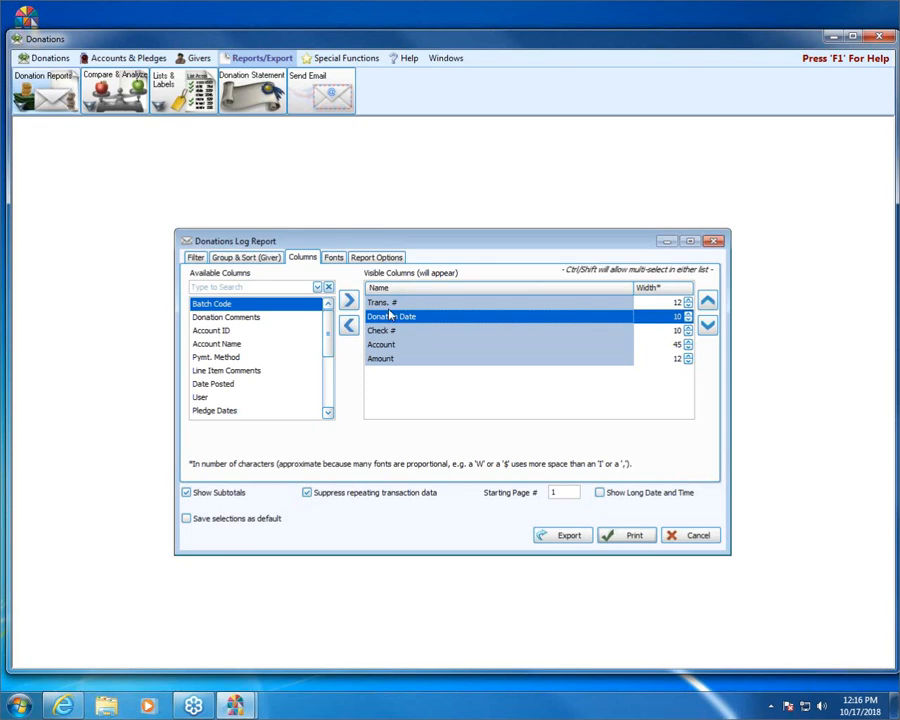
pyautogui.click(708, 303)
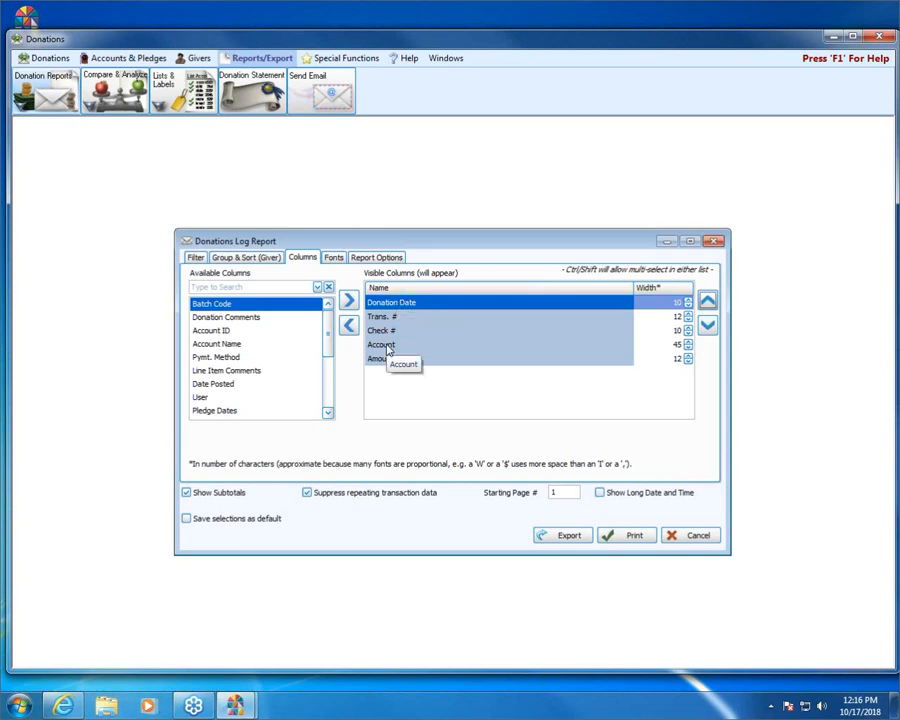
# Preview the report with the rearranged columns and close the preview.
pyautogui.click(632, 540)
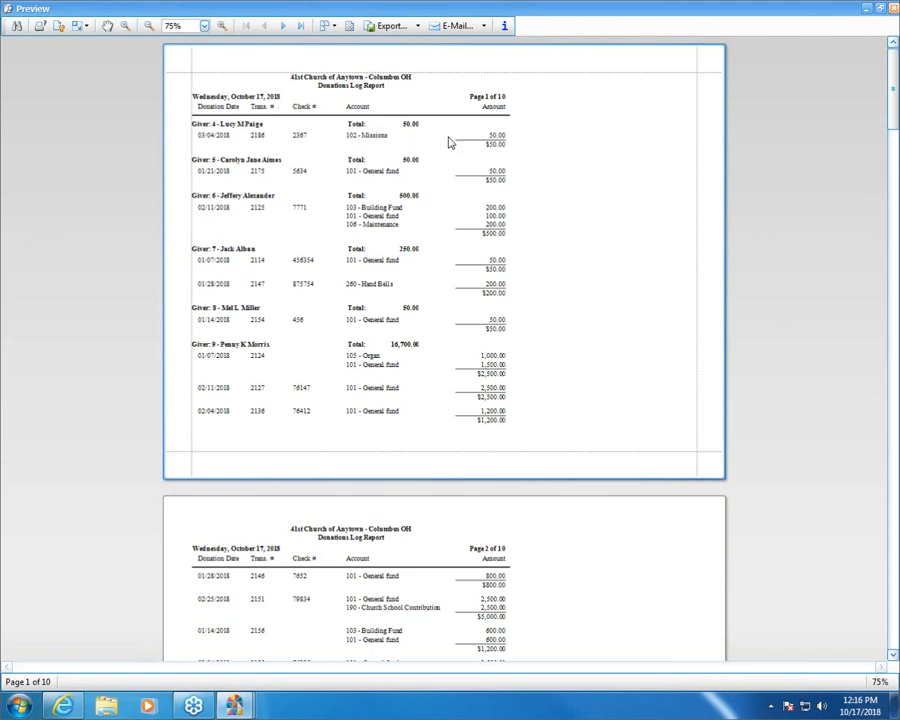
pyautogui.click(889, 10)
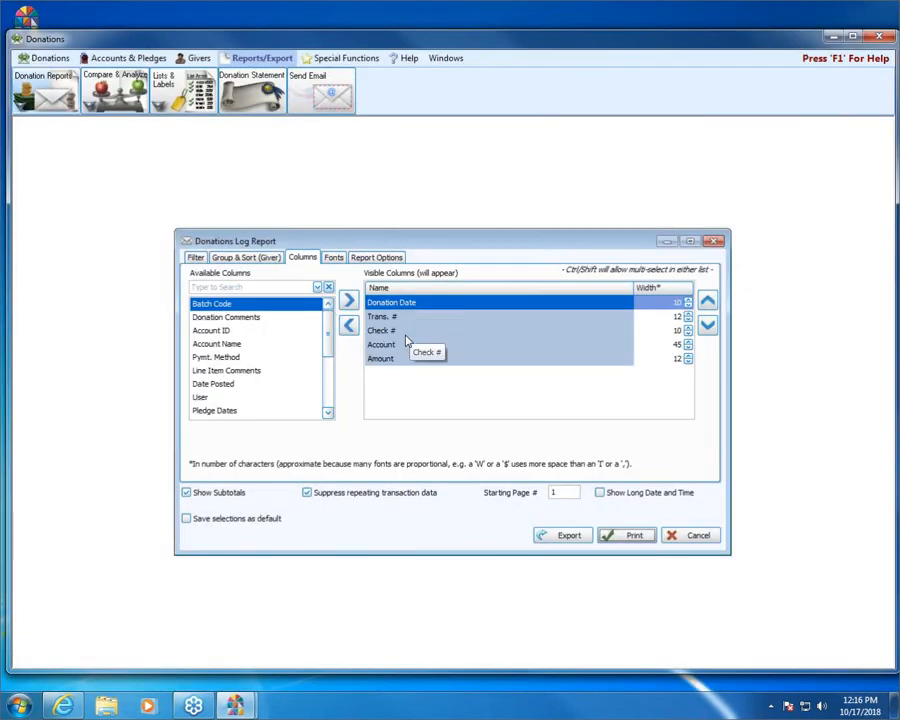
# Add the Pymt. Method column, placed between Trans. # and Check #, and preview the report.
pyautogui.click(228, 357)
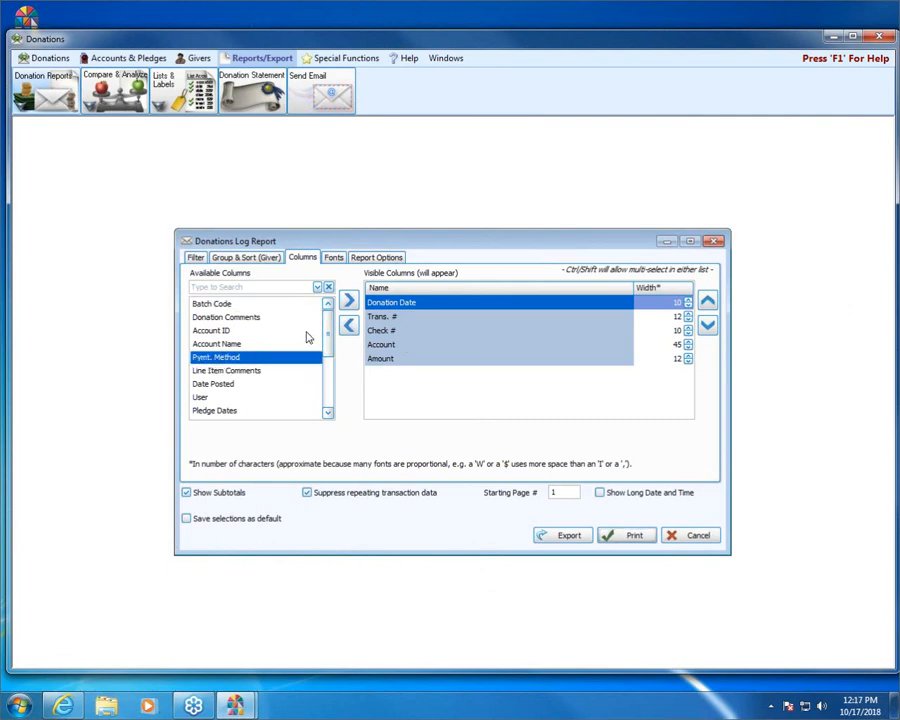
pyautogui.click(349, 300)
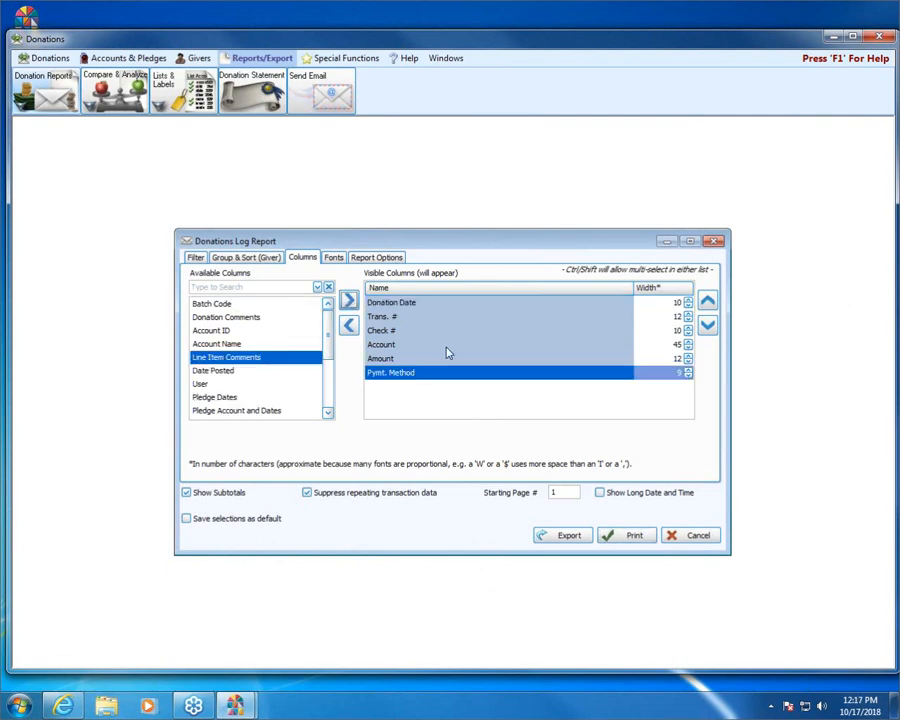
pyautogui.click(707, 301)
pyautogui.click(707, 301)
pyautogui.click(707, 301)
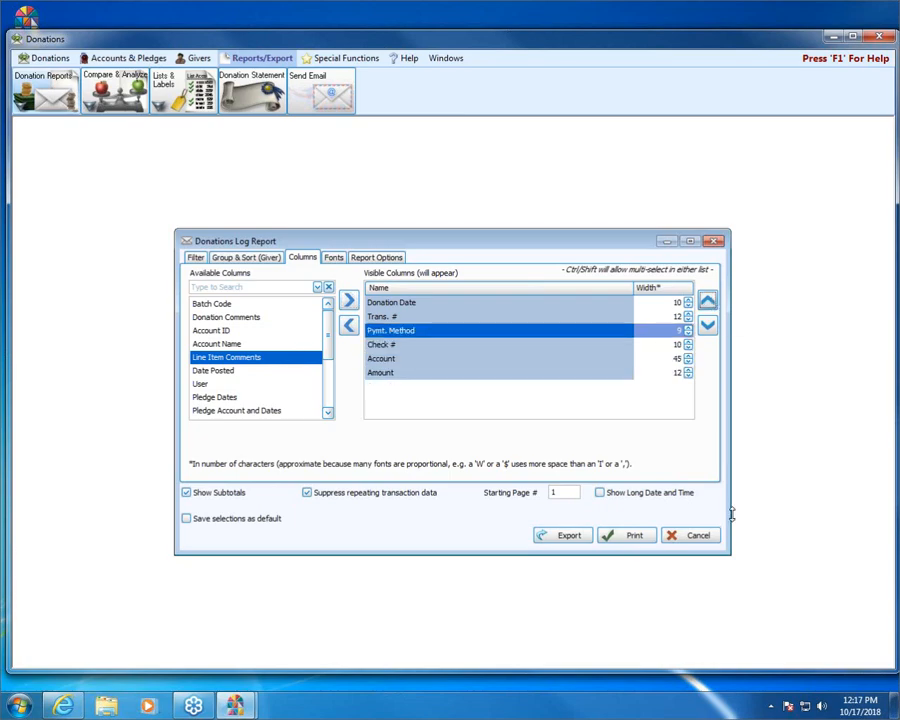
pyautogui.click(630, 535)
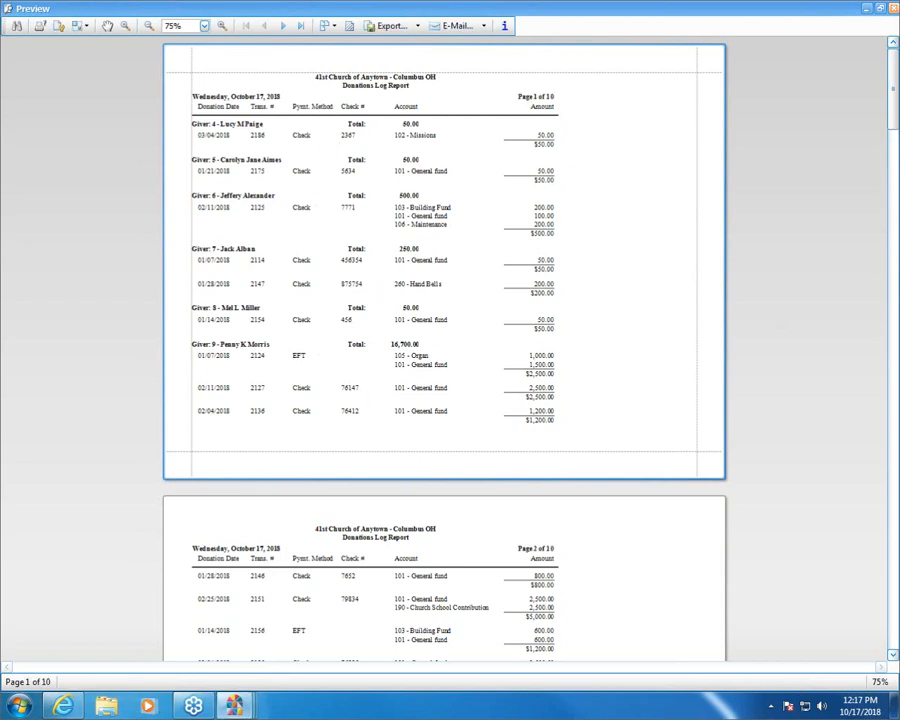
# Set the report's page header font size to 14 and preview the report, closing the preview.
pyautogui.click(894, 9)
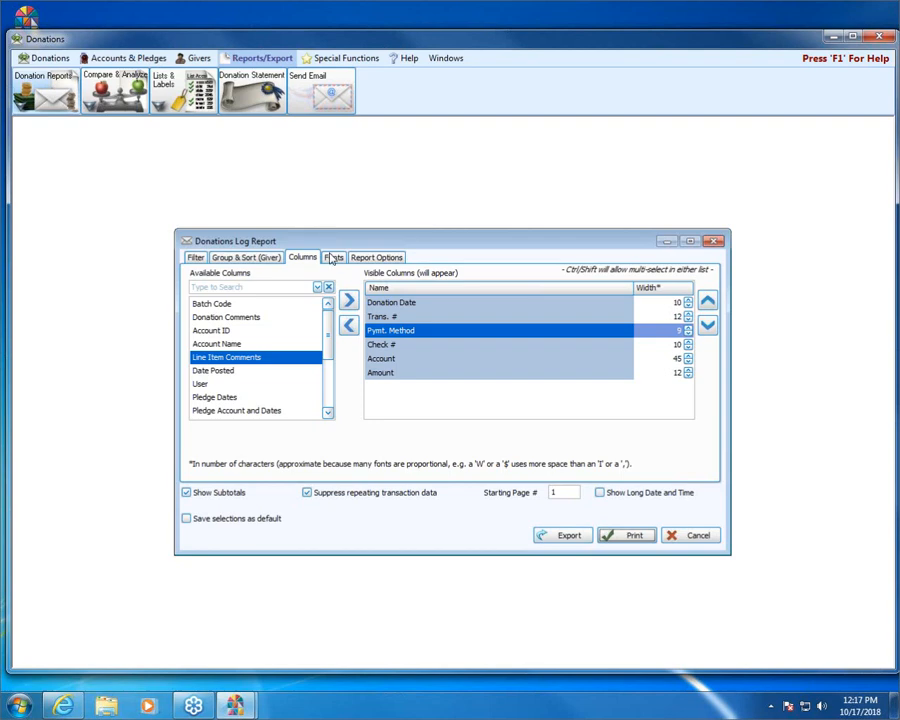
pyautogui.click(333, 257)
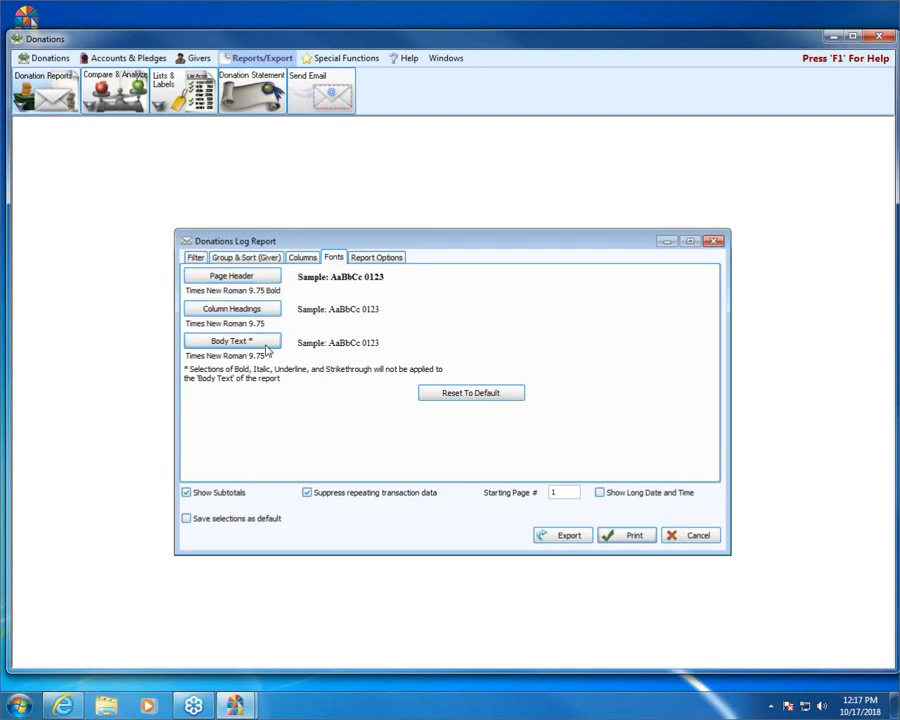
pyautogui.click(264, 277)
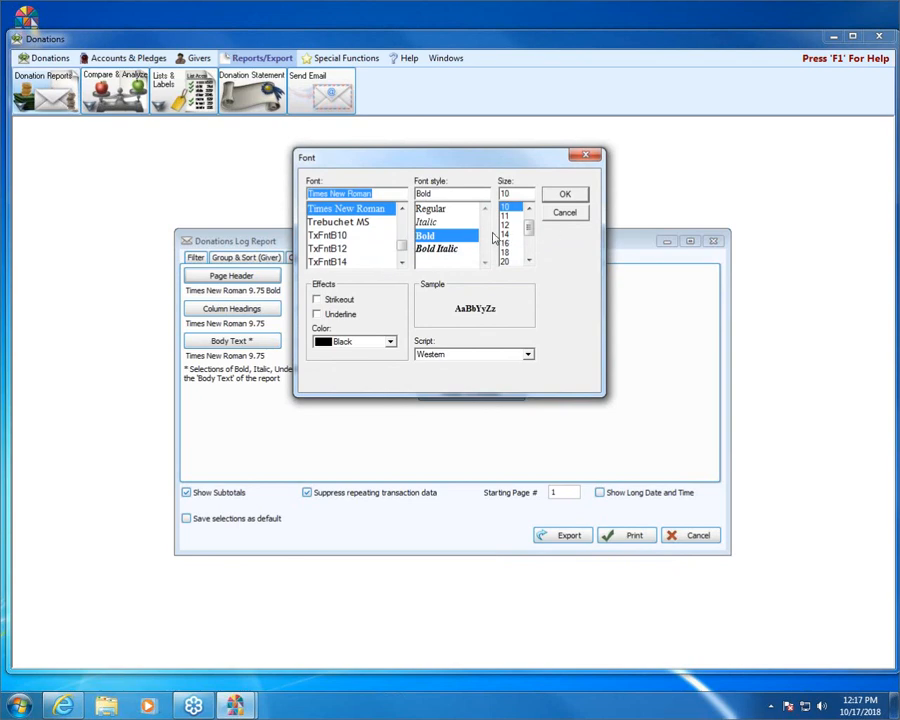
pyautogui.click(508, 234)
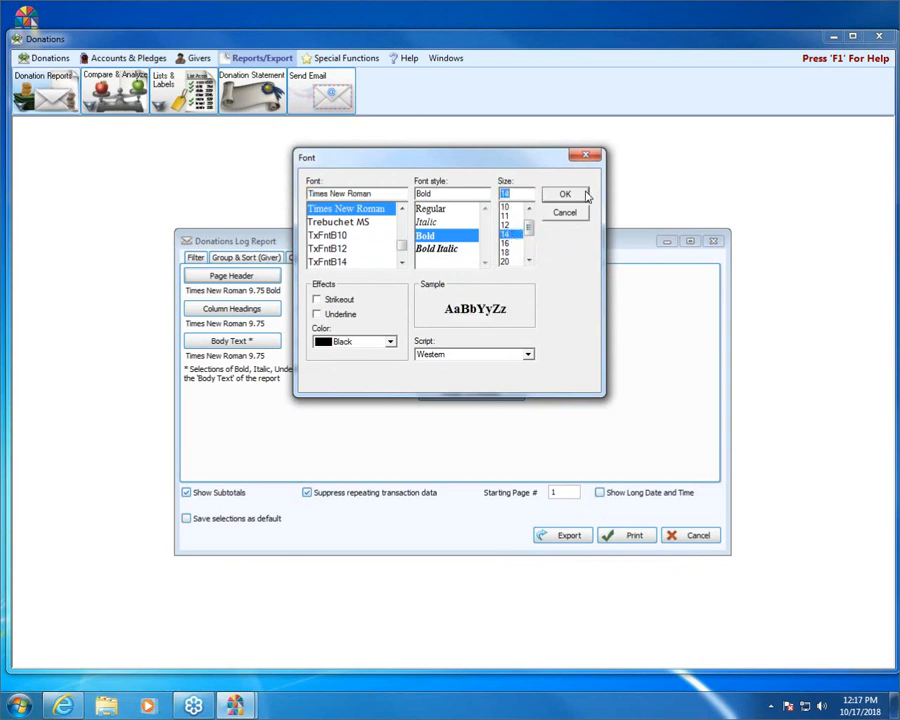
pyautogui.click(584, 199)
pyautogui.click(578, 196)
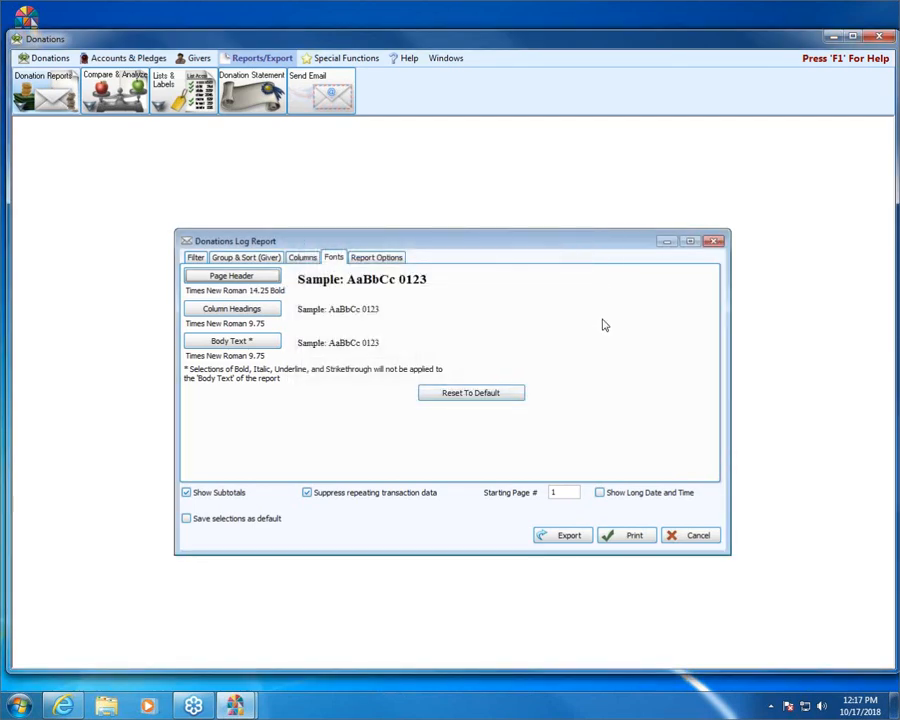
pyautogui.click(641, 536)
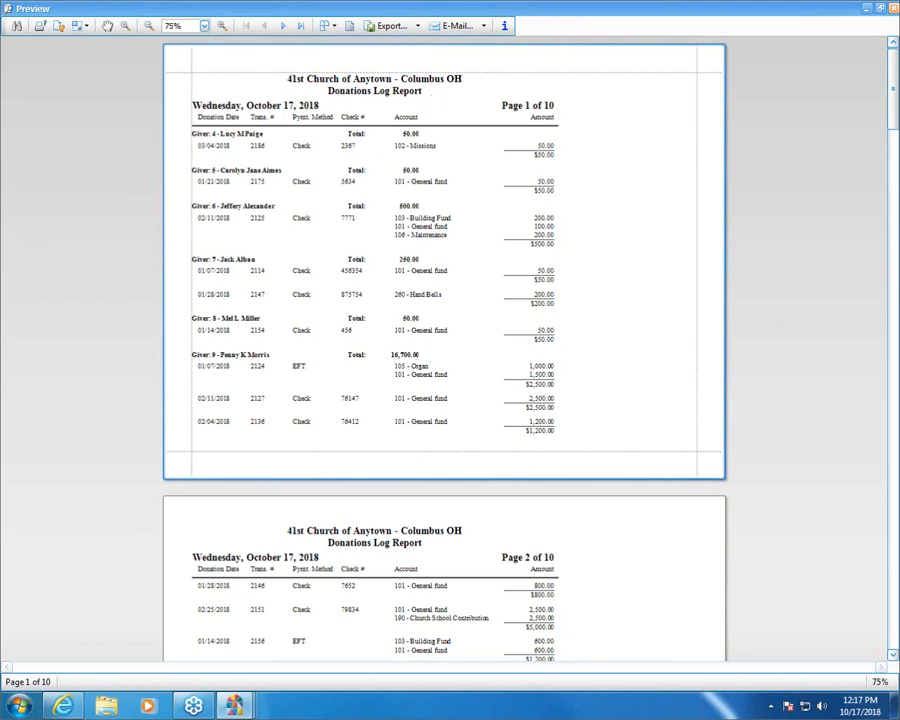
pyautogui.click(893, 8)
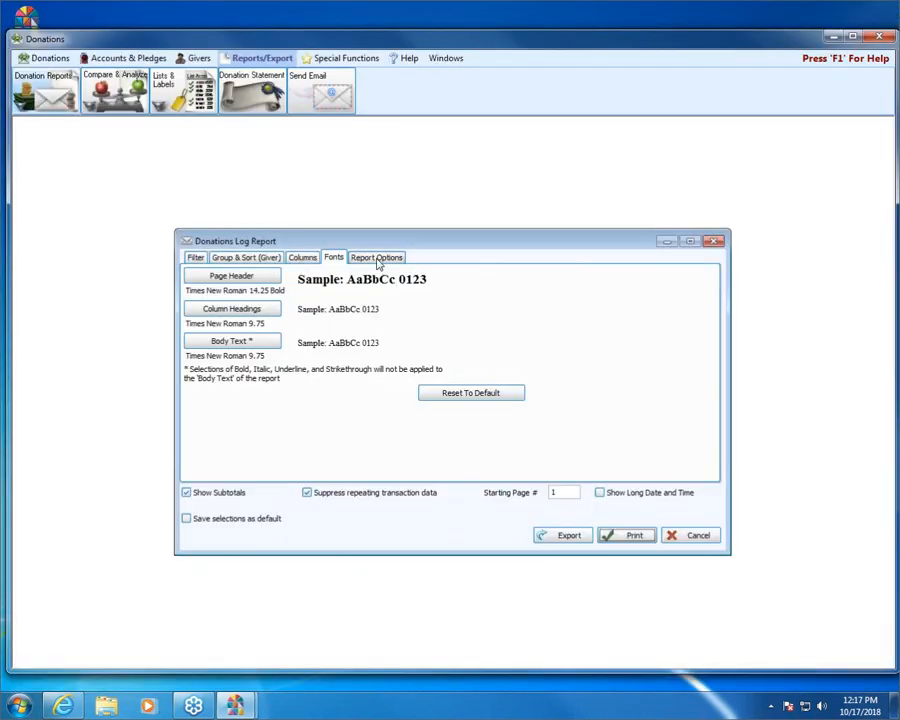
# Include the membership category indicator and the [D] indicator, then preview the report's pages and close the preview.
pyautogui.click(378, 260)
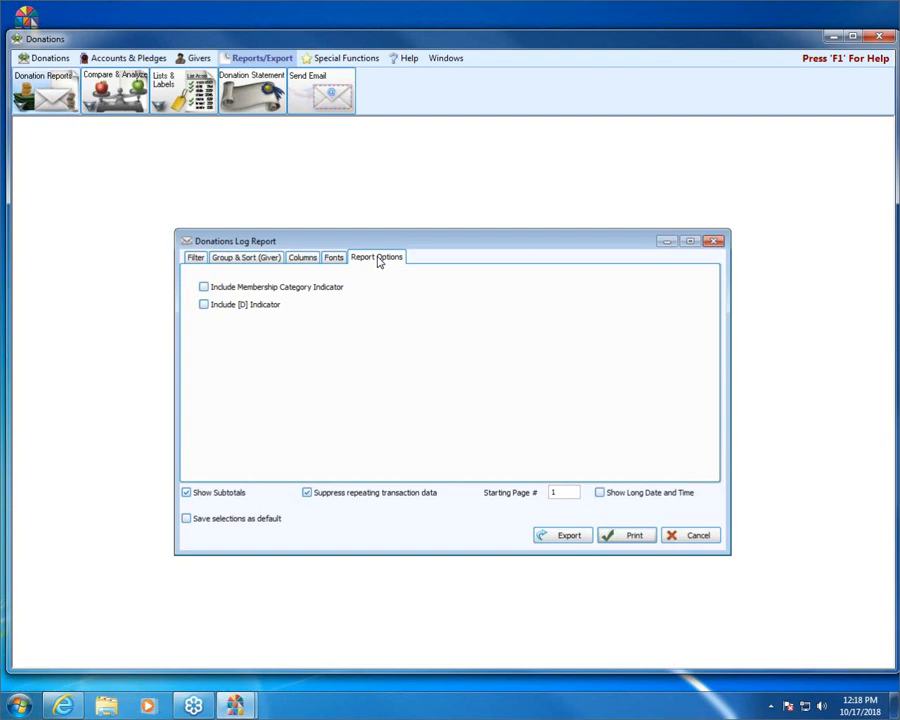
pyautogui.click(205, 288)
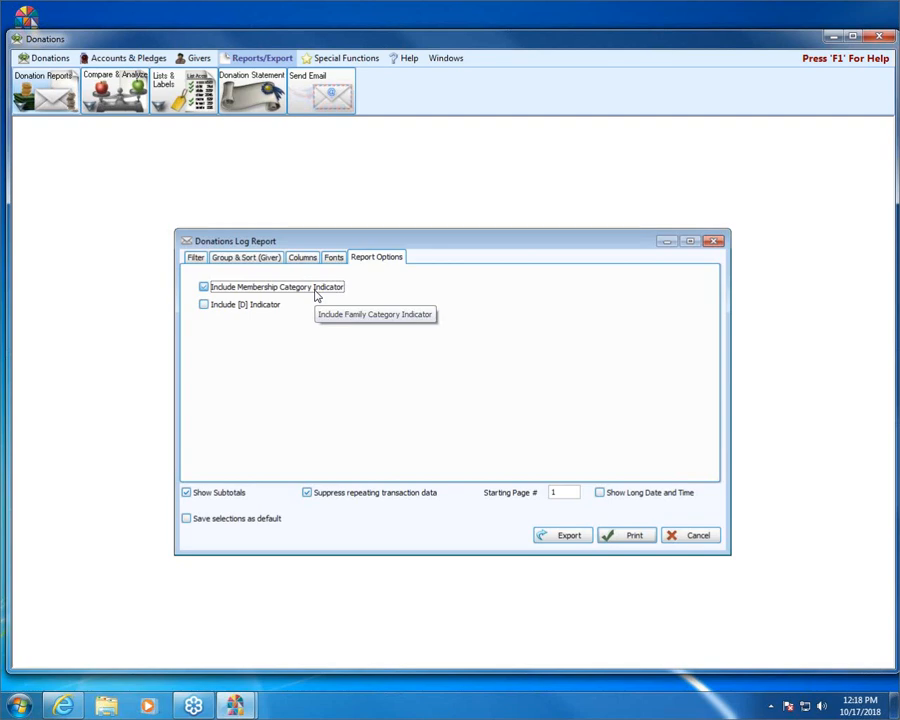
pyautogui.click(227, 306)
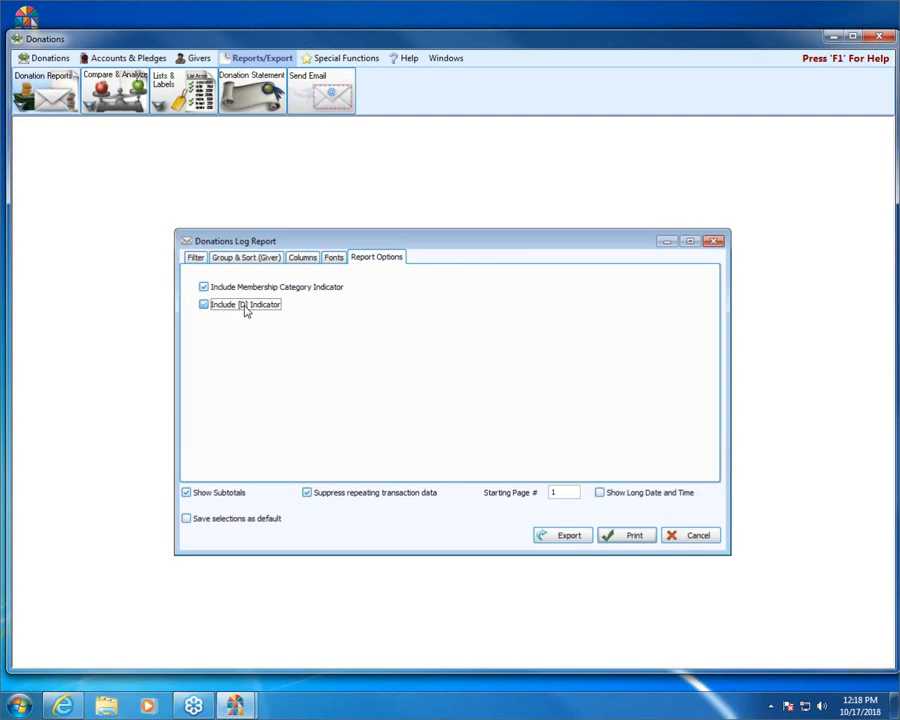
pyautogui.click(647, 541)
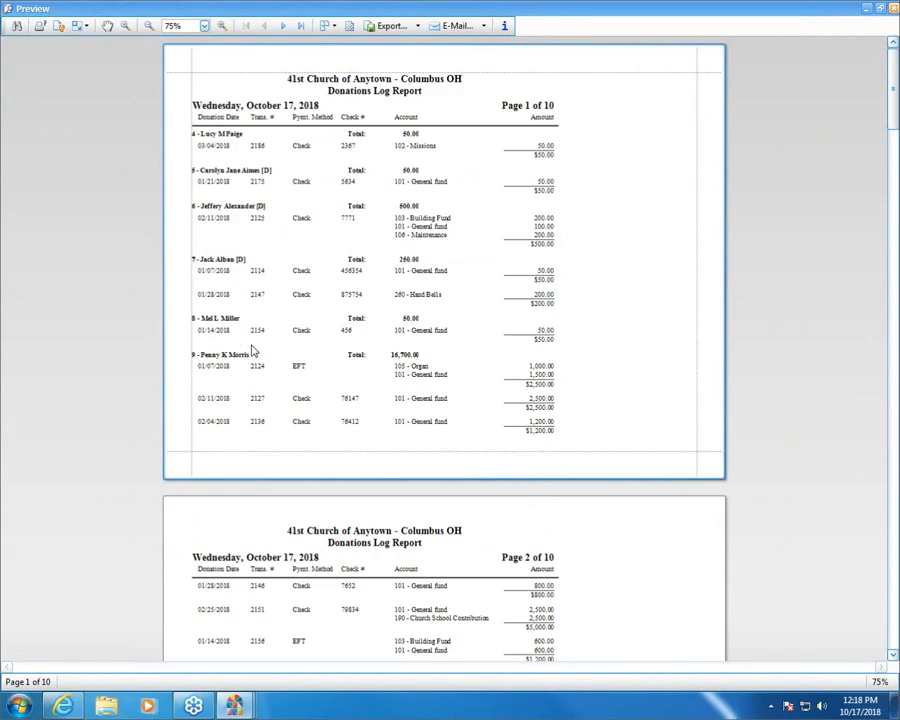
pyautogui.scroll(-3, 254, 349)
pyautogui.scroll(-9, 254, 350)
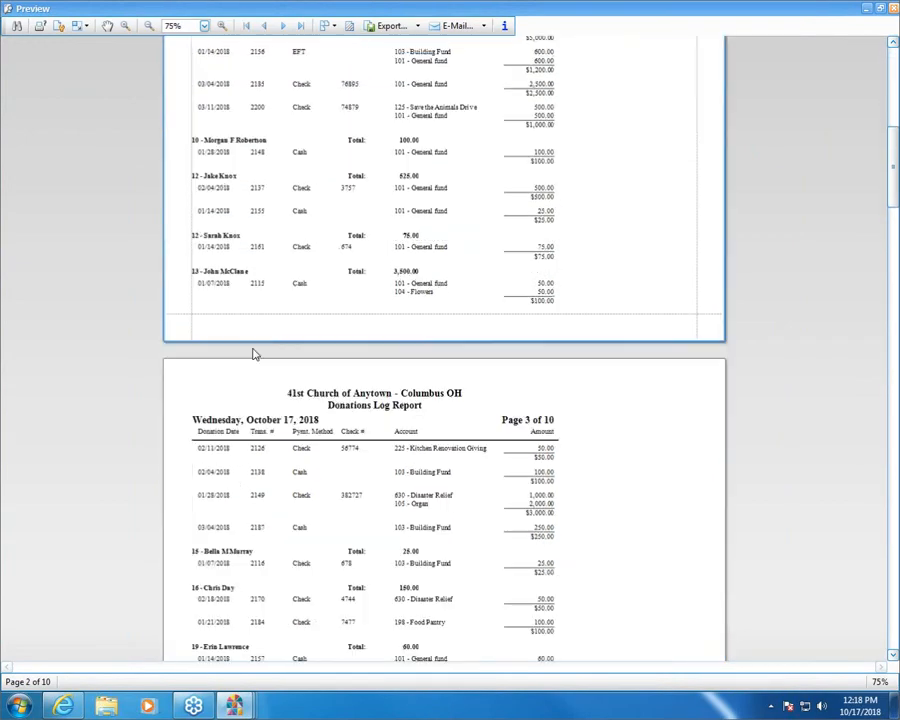
pyautogui.scroll(-4, 255, 354)
pyautogui.scroll(-3, 255, 354)
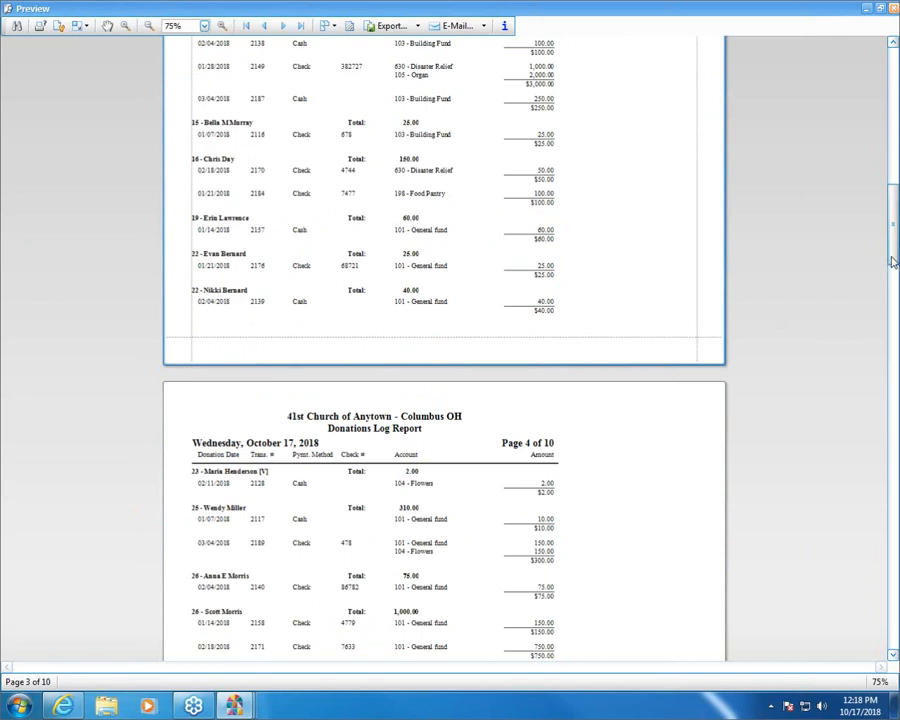
pyautogui.moveTo(890, 262); pyautogui.dragTo(880, 74)
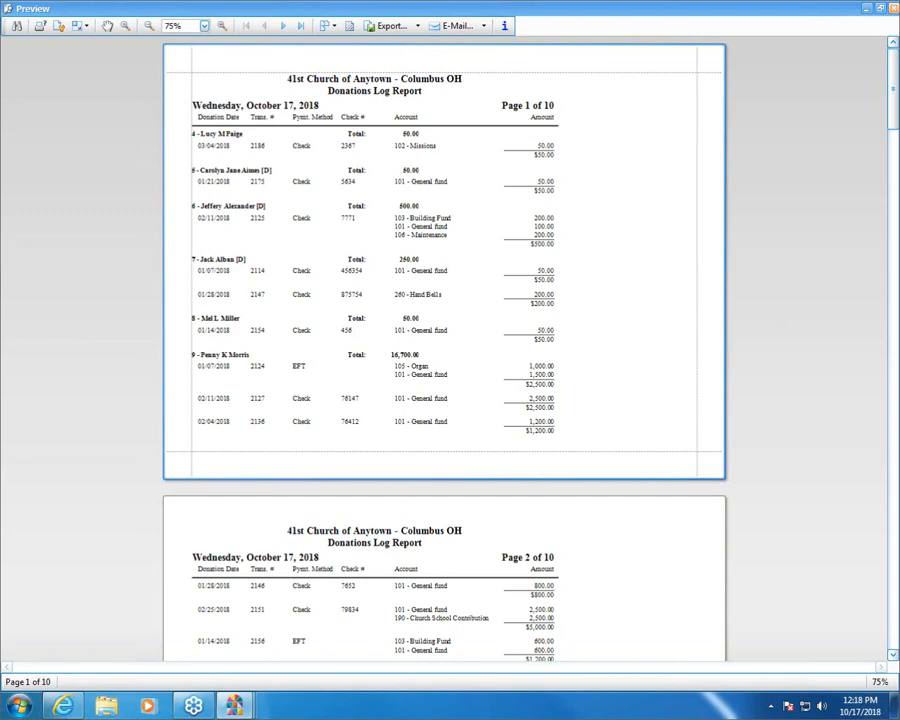
pyautogui.click(895, 10)
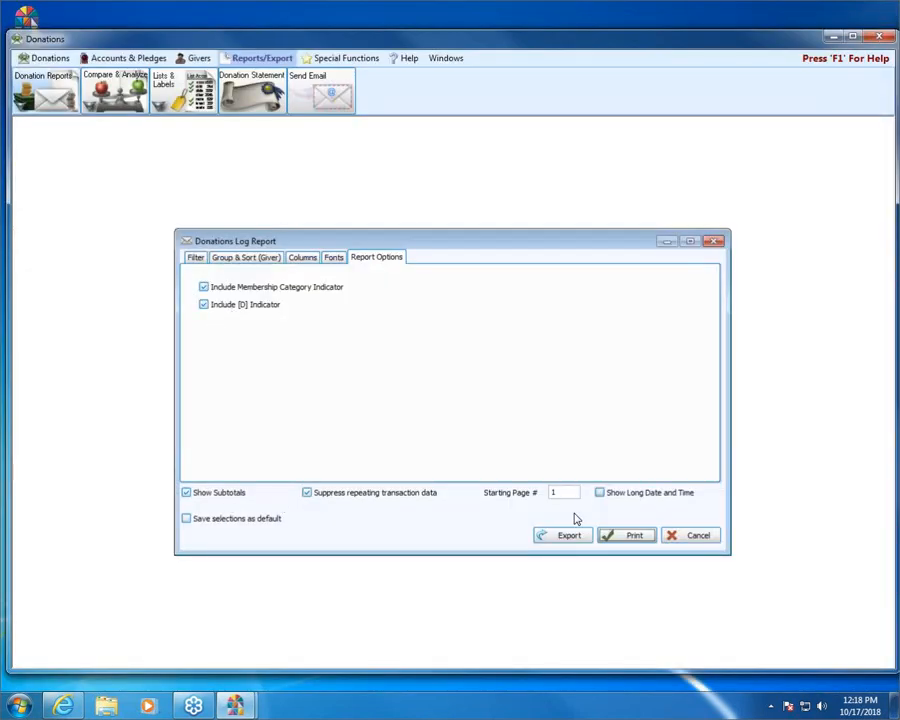
# In the report filter, exclude the Credit Card payment method and include it again.
pyautogui.click(195, 258)
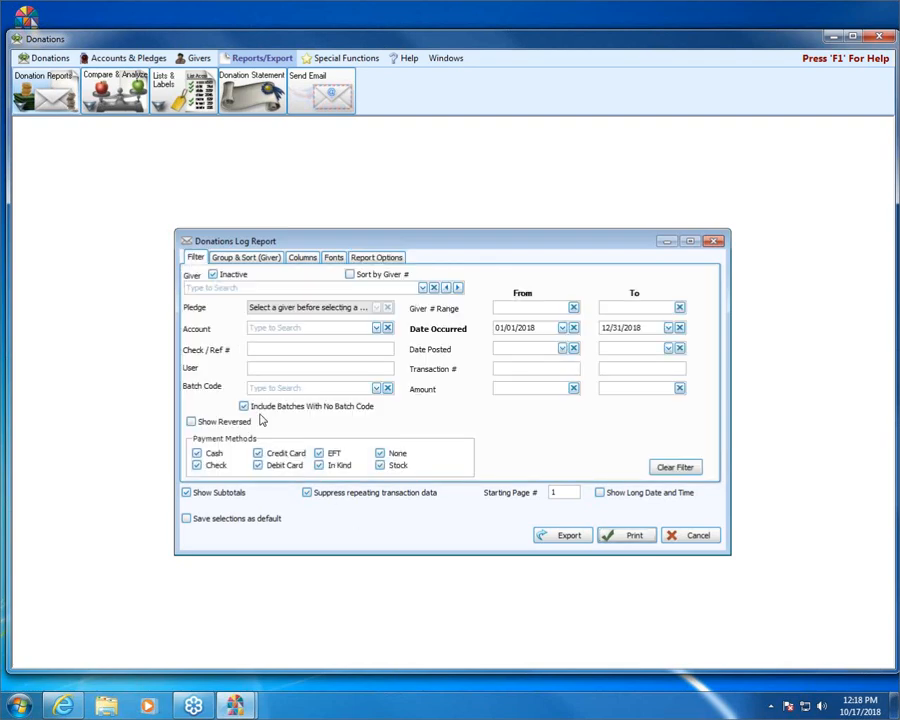
pyautogui.click(258, 453)
pyautogui.click(258, 454)
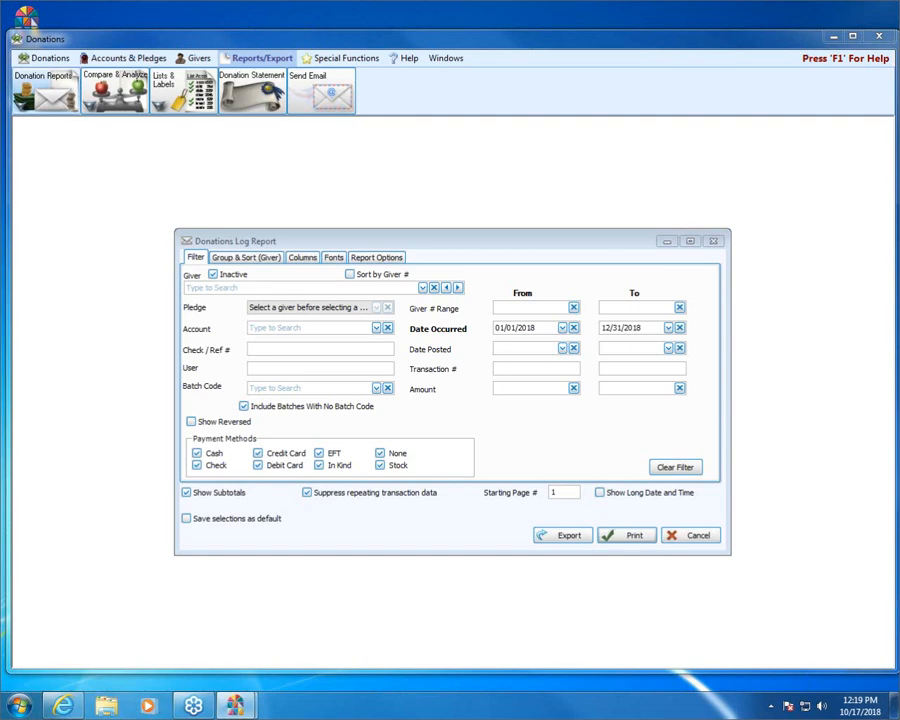
# Place the Account column between Trans. # and Pymt. Method, and close the Donations Log Report settings.
pyautogui.click(302, 258)
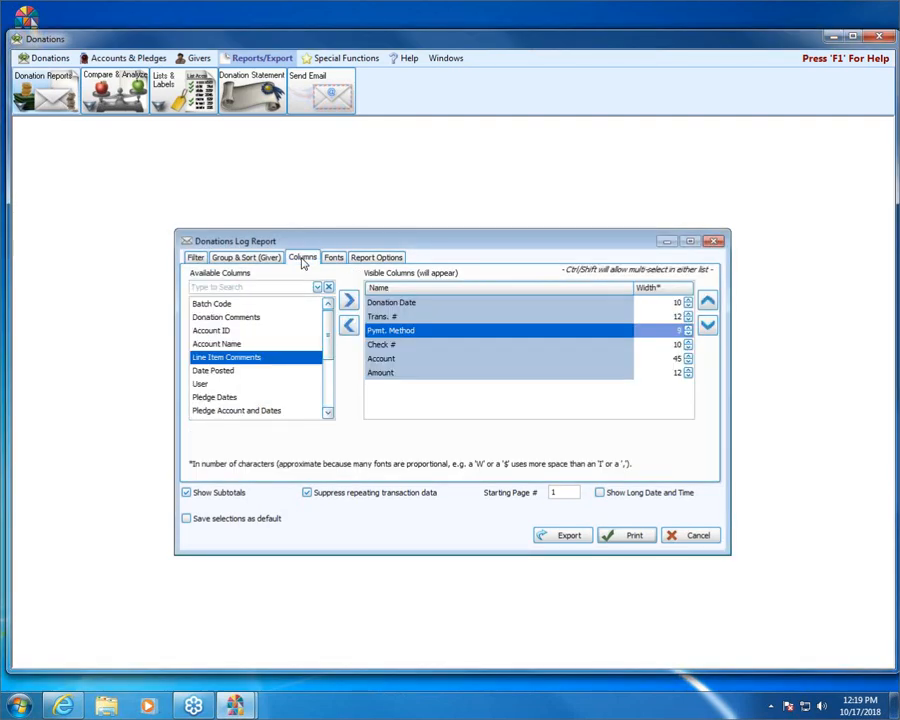
pyautogui.click(380, 364)
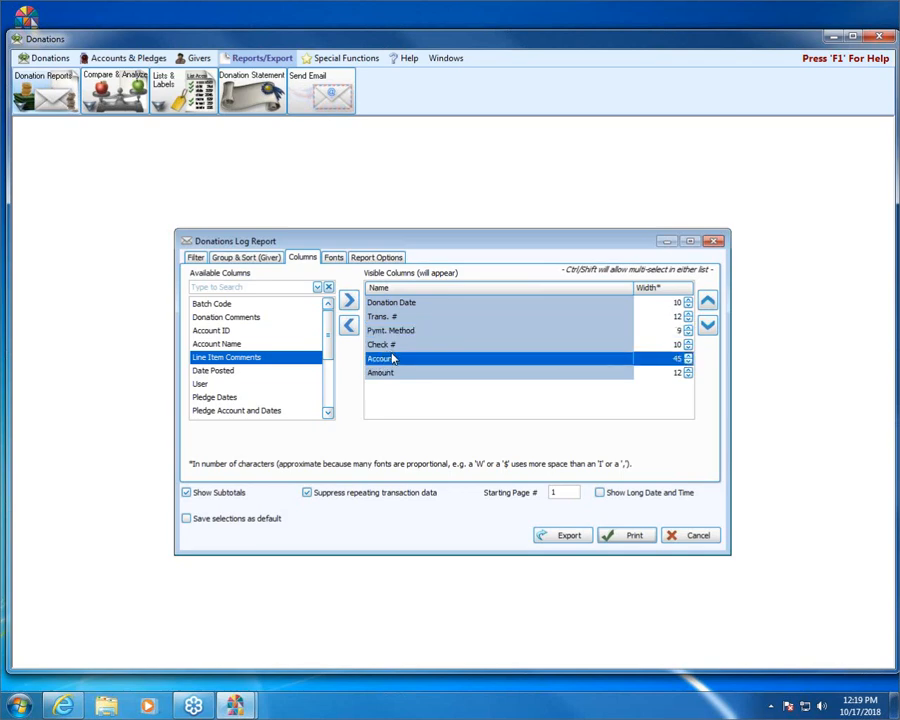
pyautogui.click(708, 302)
pyautogui.click(708, 302)
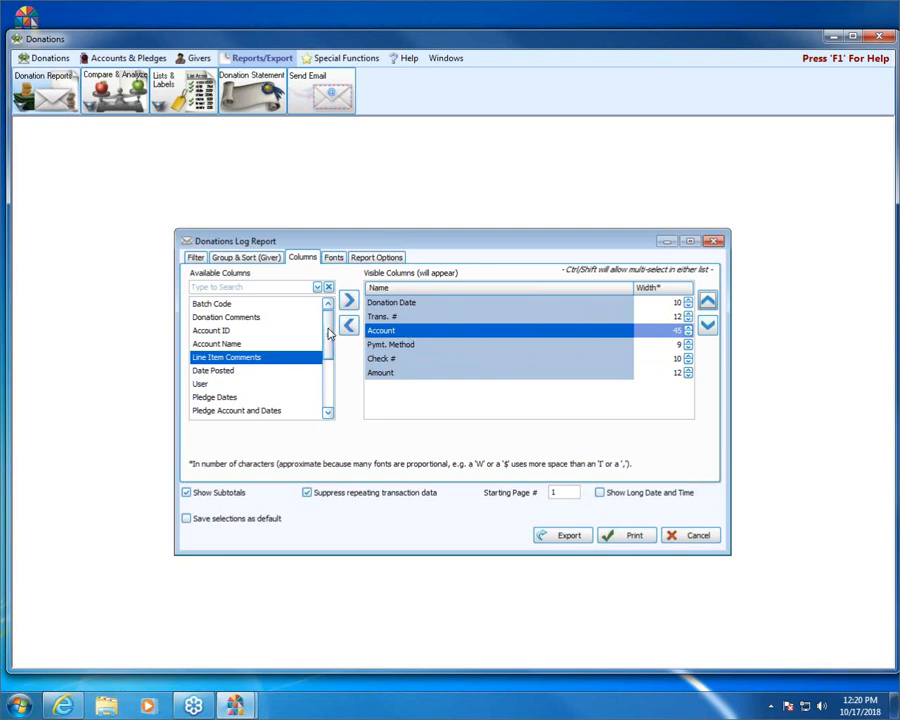
pyautogui.moveTo(336, 337); pyautogui.dragTo(336, 387)
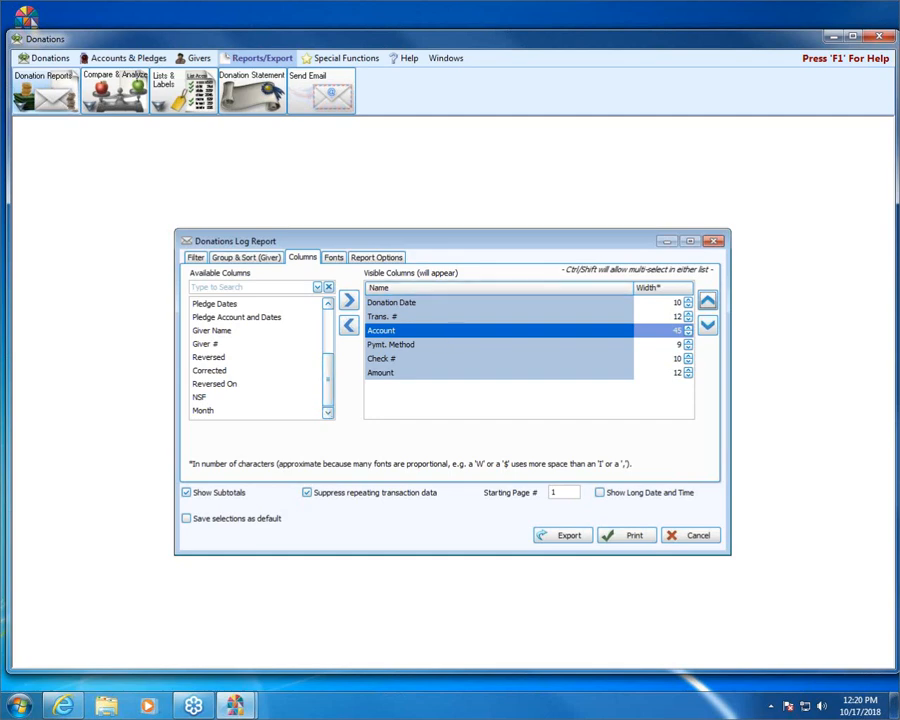
pyautogui.click(715, 243)
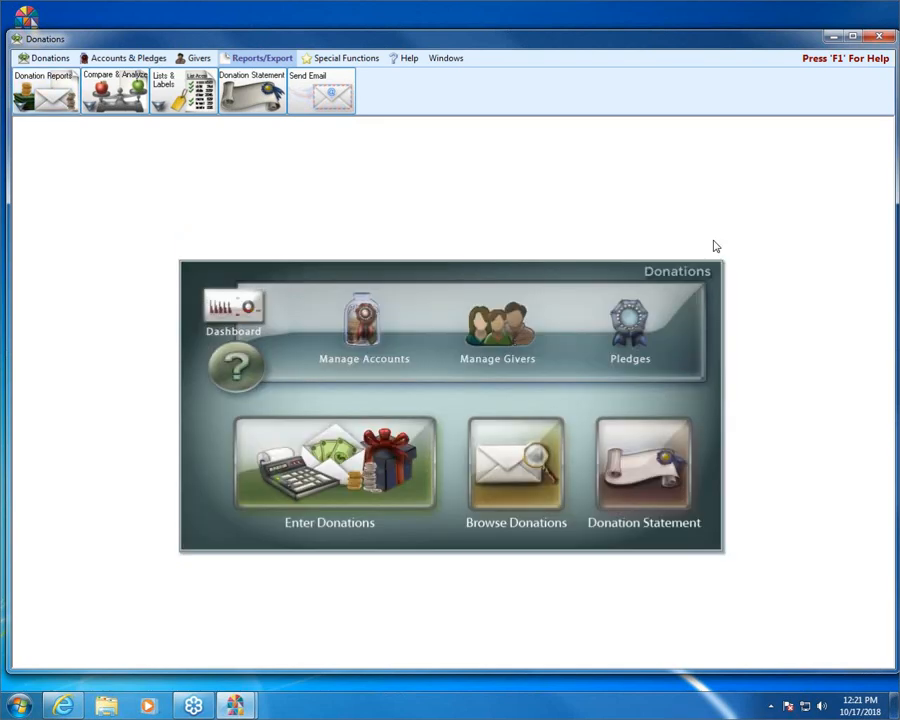